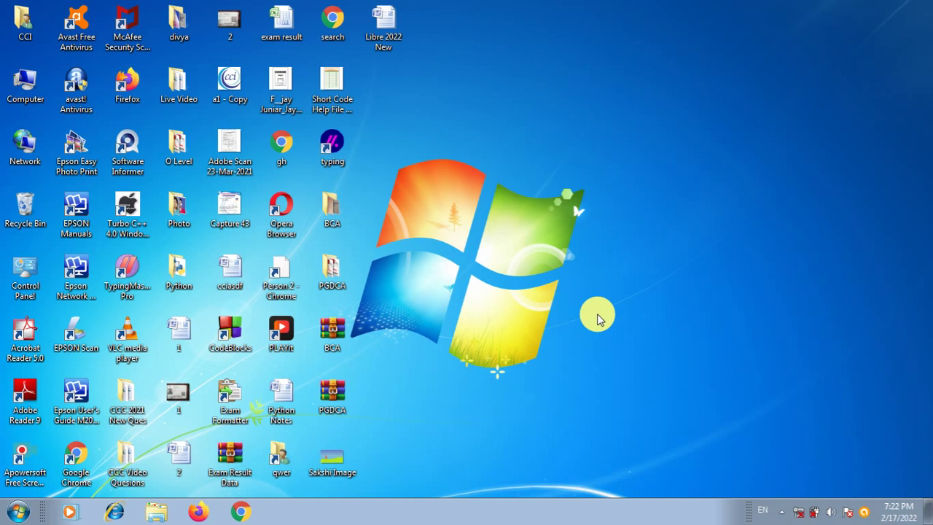
Launch Microsoft Word 2007 by running winword, opening a blank Document1
double_click(117, 472)
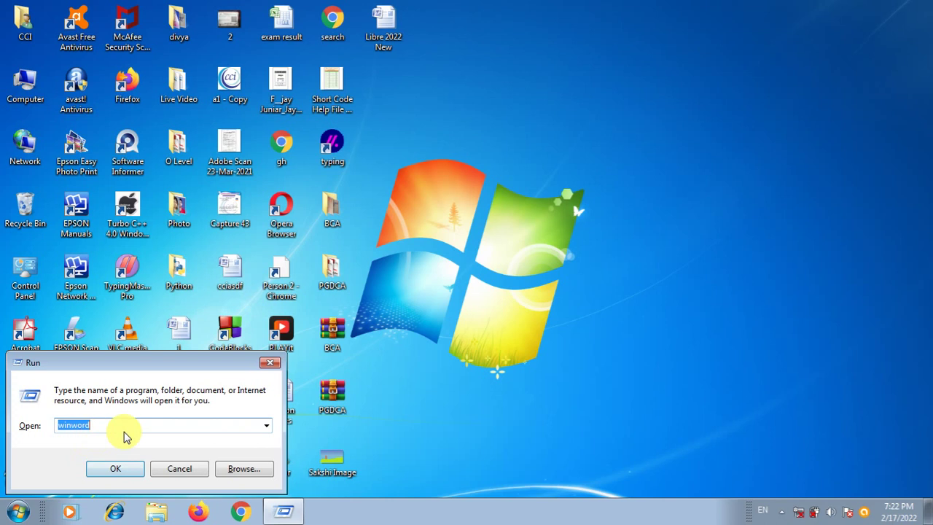
click(117, 469)
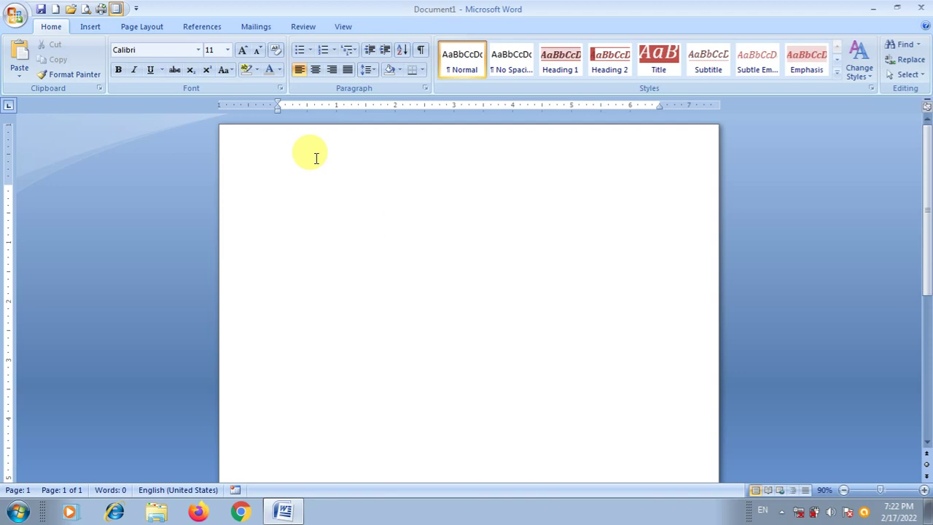
Open the blank document's page header for editing and bring up the Insert tools
click(257, 150)
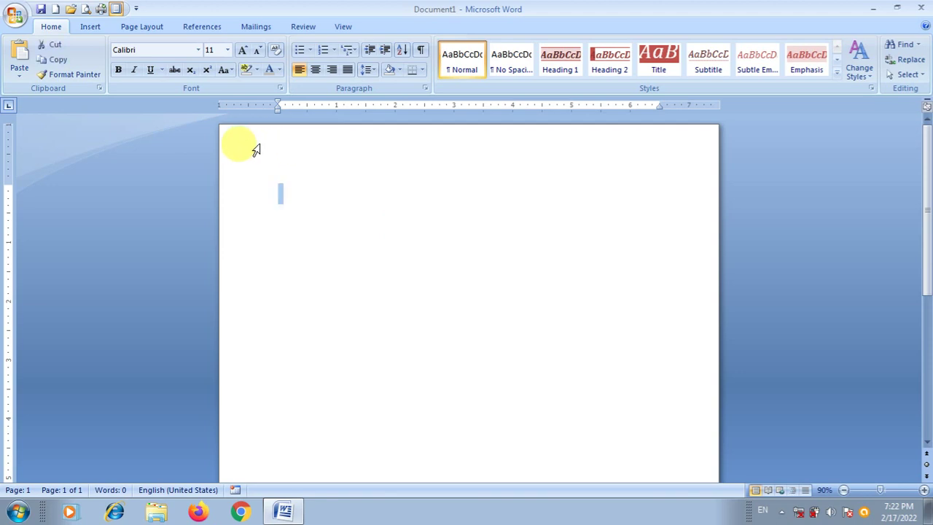
double_click(256, 150)
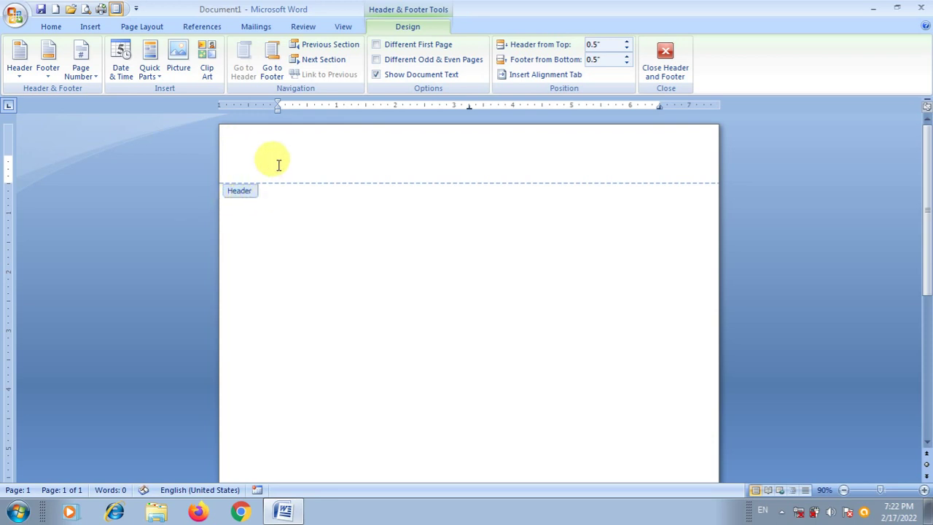
click(83, 31)
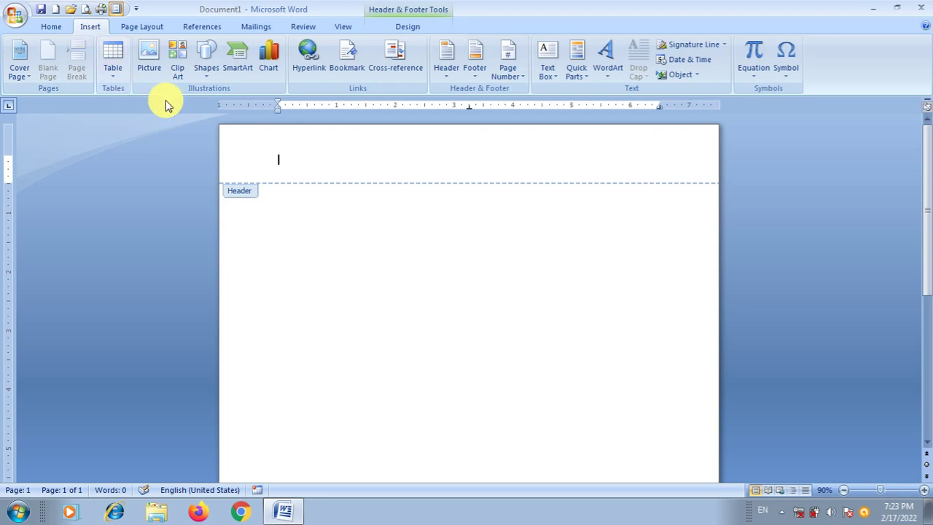
Draw a 10.71" by 8.15" rectangle in the header framing the whole page
click(205, 73)
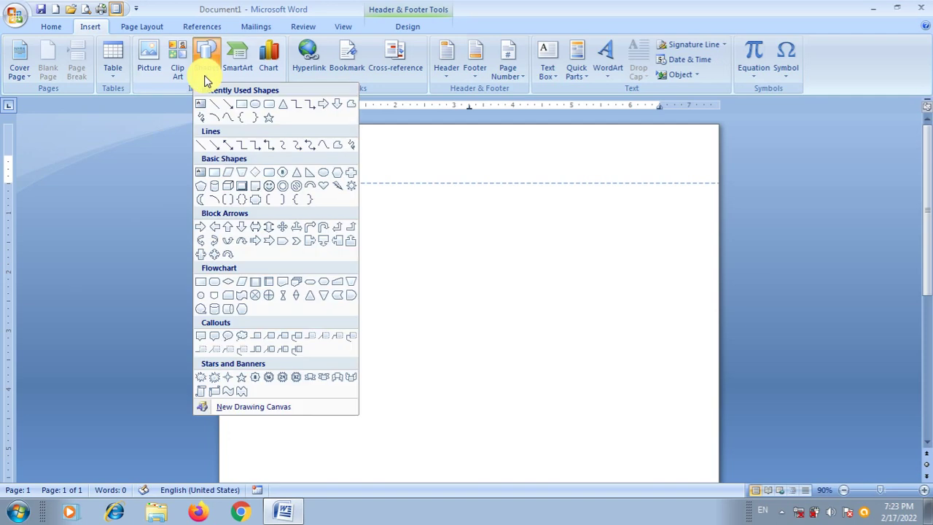
click(242, 108)
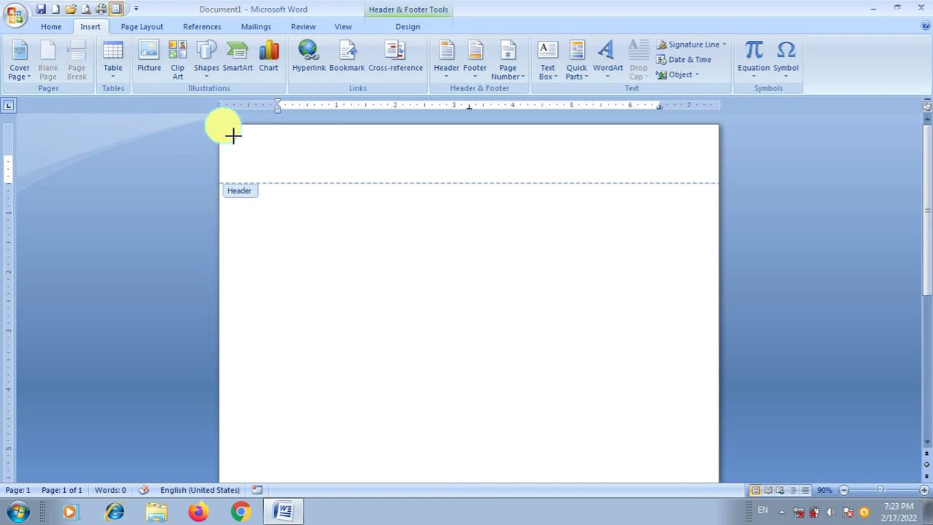
mouse_move(230, 132)
mouse_down()
mouse_move(279, 161)
mouse_move(709, 519)
mouse_up()
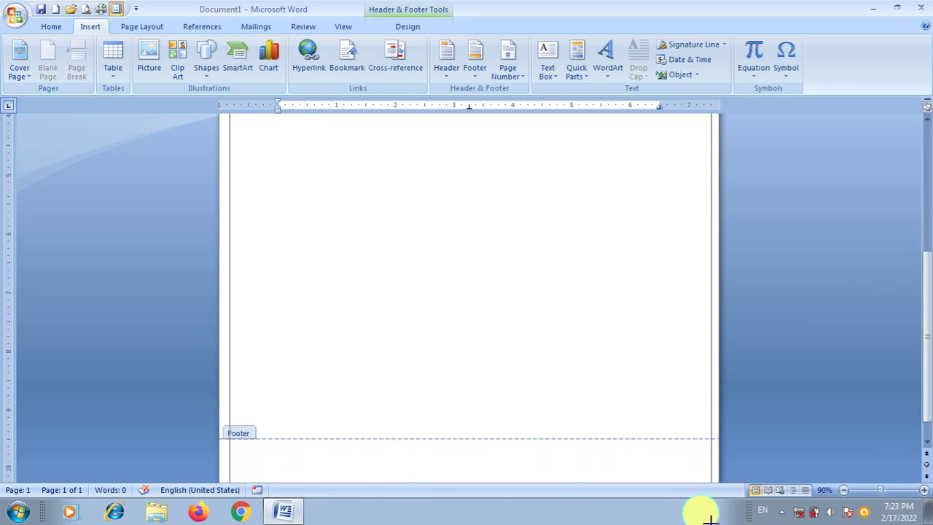
drag(709, 519, 708, 462)
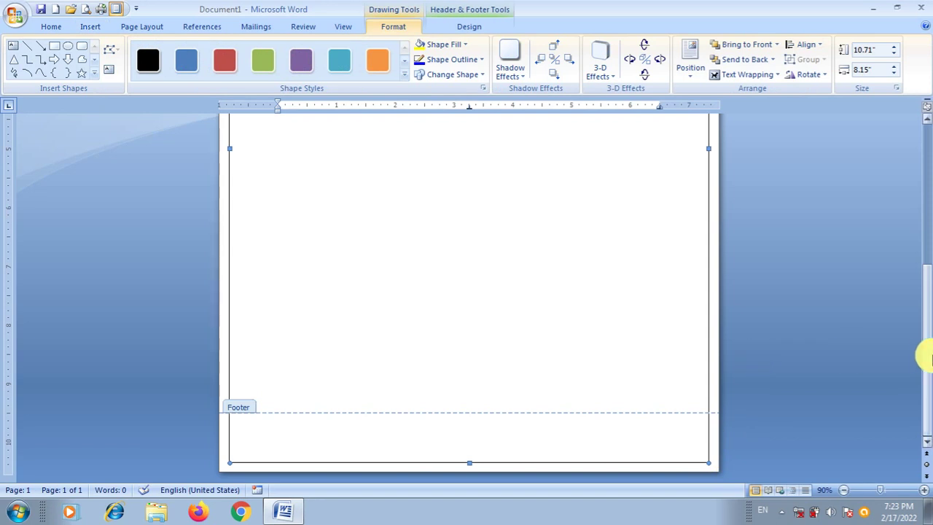
drag(923, 354, 923, 198)
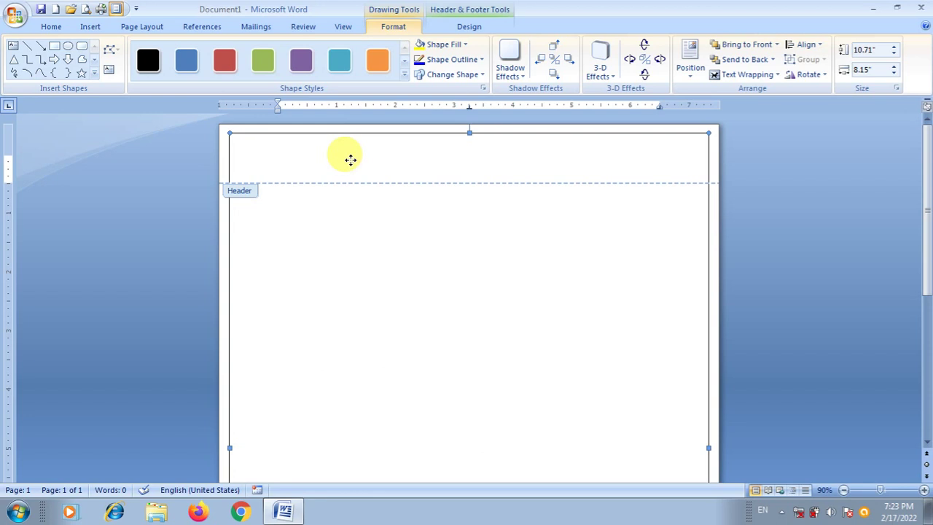
Add the text 'CAREER COMPUTER INSTITUTE' inside the page-framing rectangle, fixing the typo
right_click(350, 162)
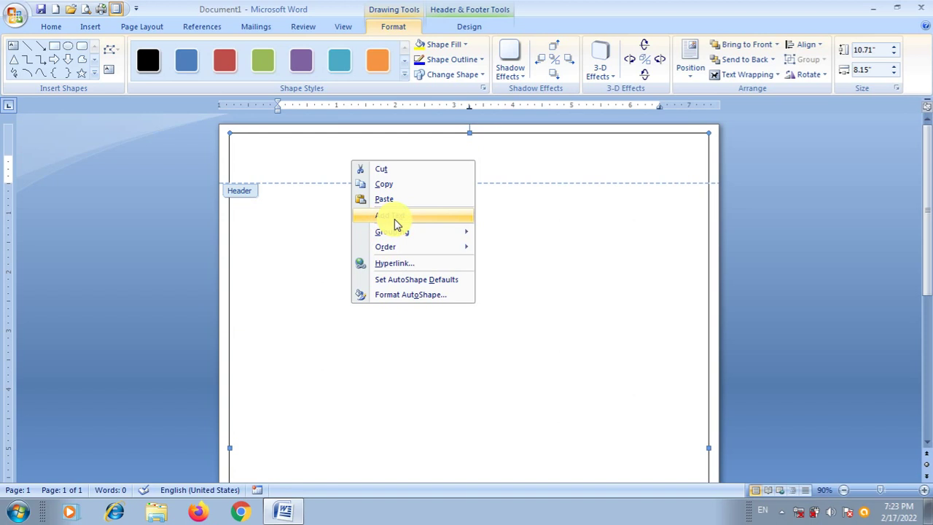
click(395, 217)
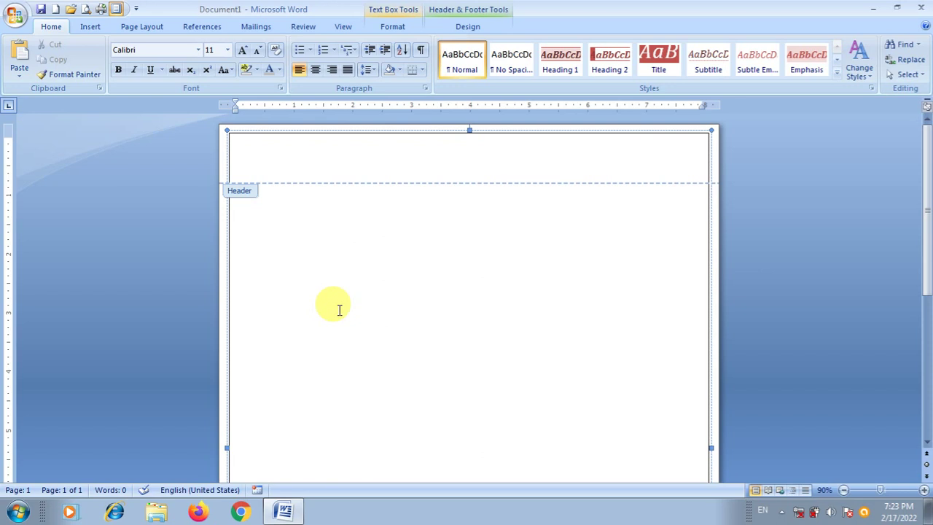
text(CAR)
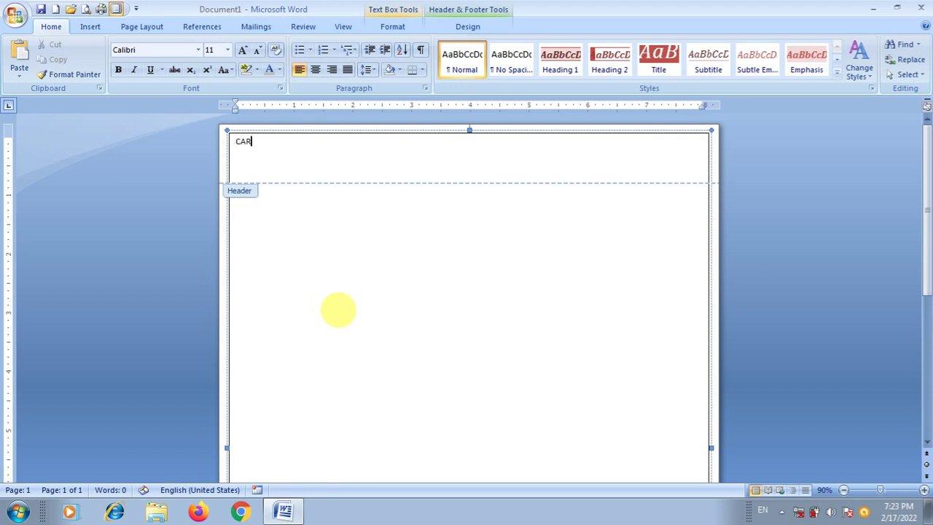
text(EER COMPU)
text(TER INSW)
key(BackSpace)
text(T)
text(ITUTE)
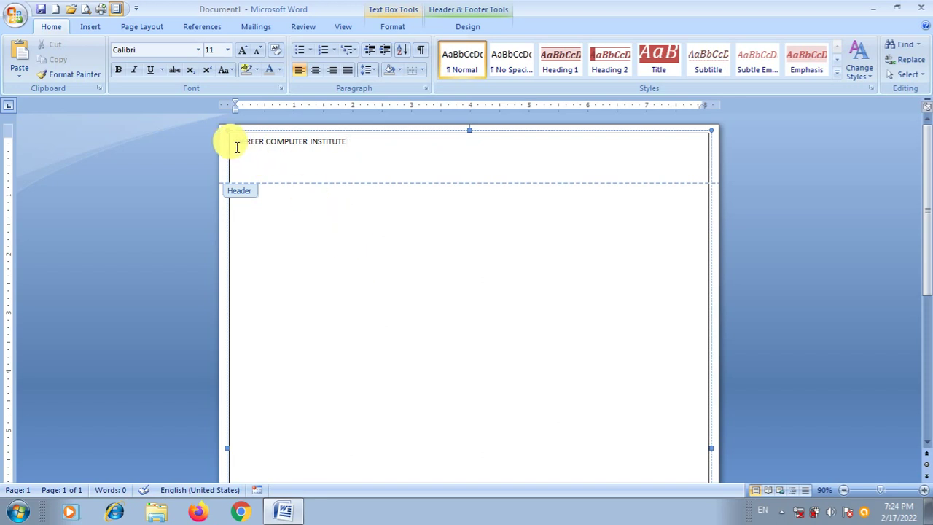
Copy 'CAREER COMPUTER INSTITUTE' and paste it so the first line holds four copies
drag(236, 146, 395, 229)
key(shift+Left)
key(shift+Left)
key(shift+Left)
key(shift+Left)
key(shift+Left)
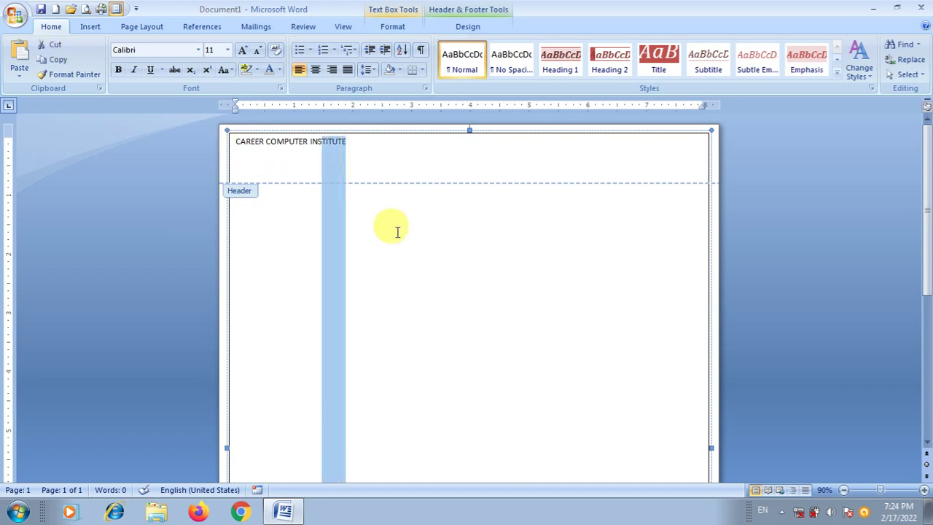
key(shift+Left)
key(shift+Left)
key(shift+Left)
key(shift+Left)
key(shift+Left)
key(shift+Left)
key(shift+Left)
key(shift+Left)
key(shift+Left)
key(shift+Left)
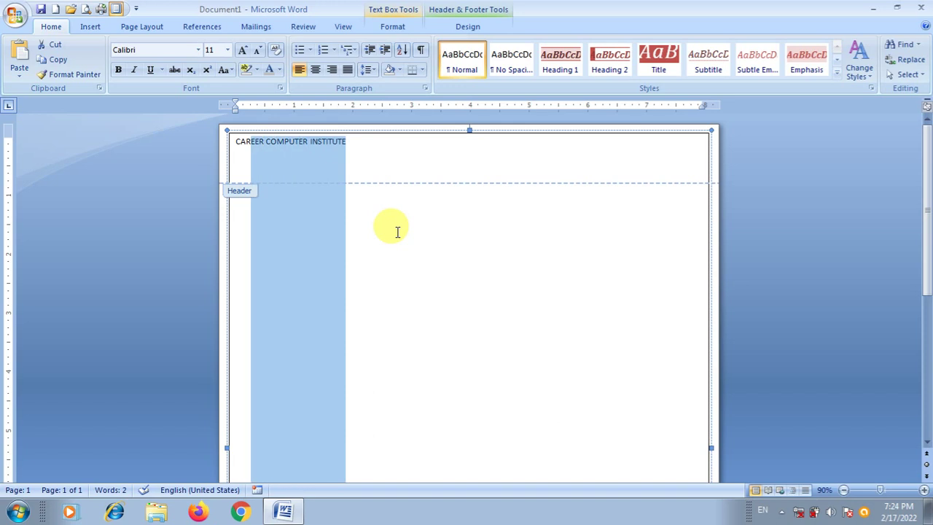
key(shift+Left)
key(shift+Left)
key(shift+Left)
key(shift+Left)
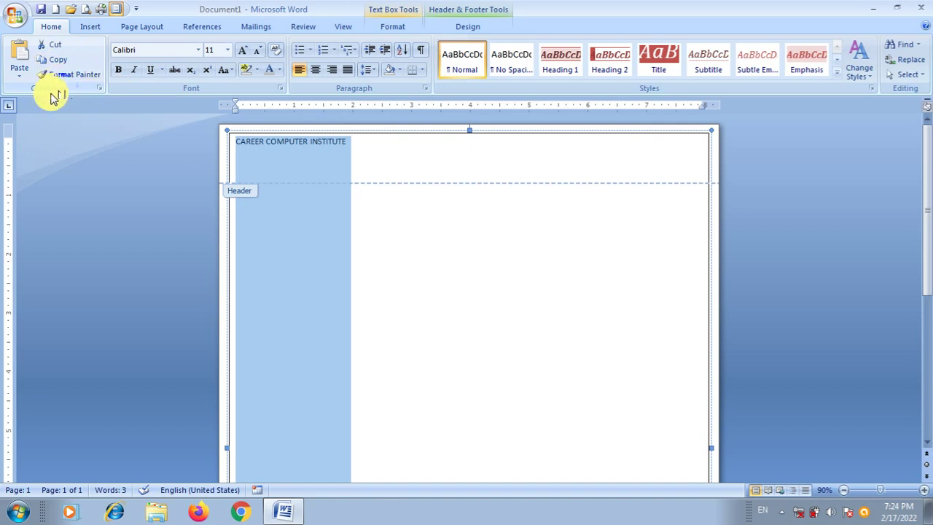
click(57, 65)
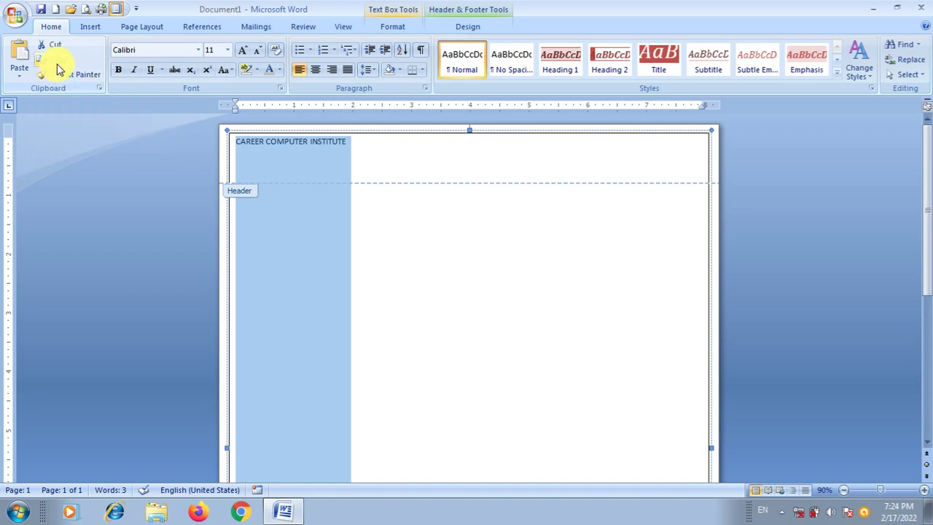
click(349, 144)
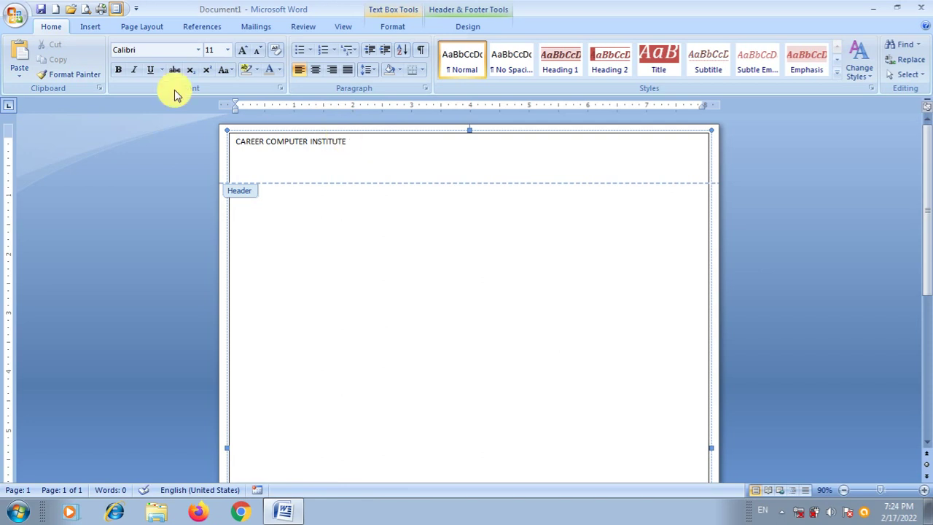
click(24, 61)
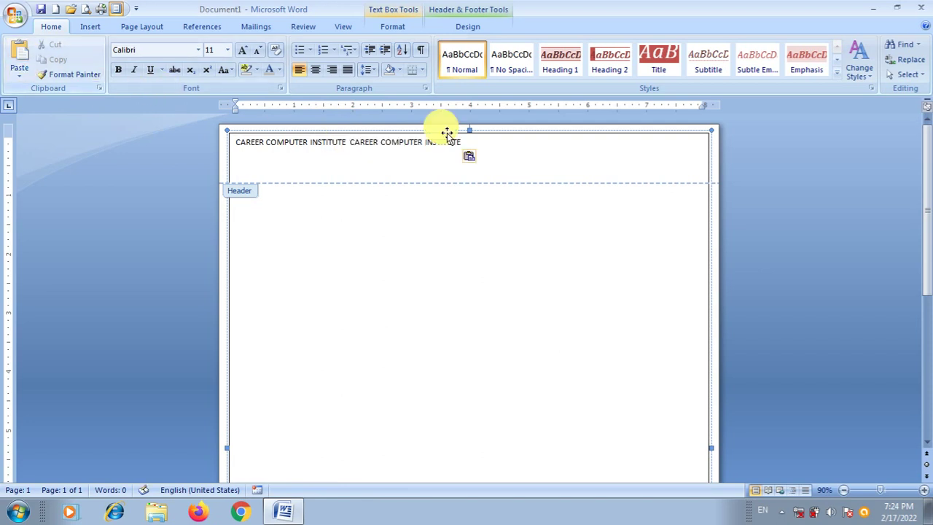
key(BackSpace)
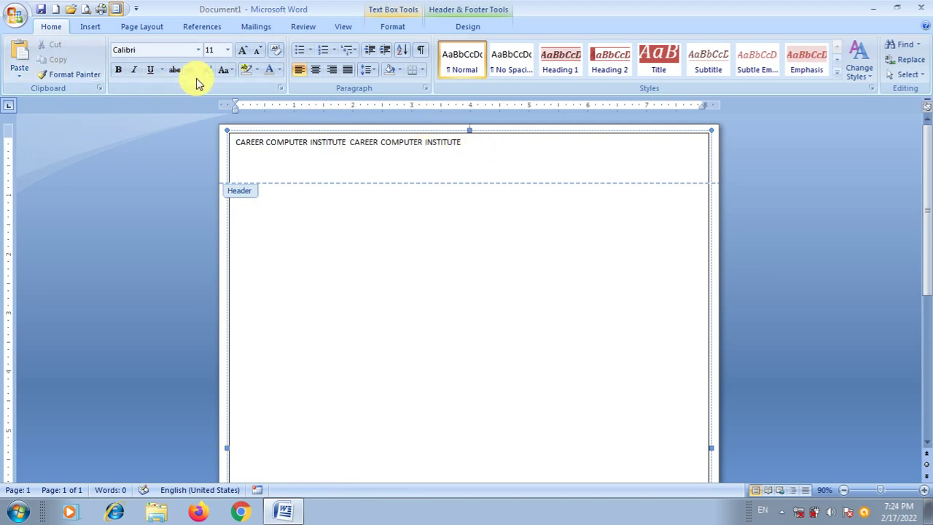
click(20, 60)
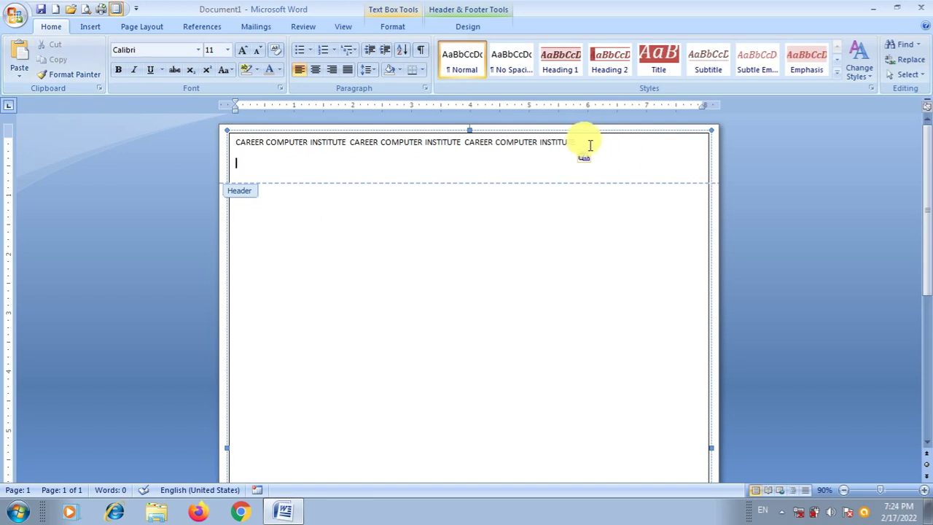
key(BackSpace)
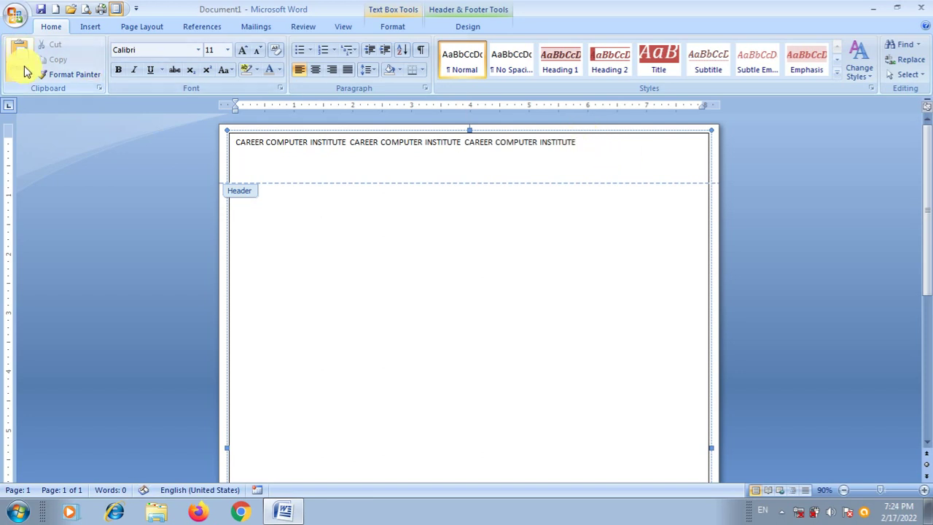
click(22, 70)
click(21, 60)
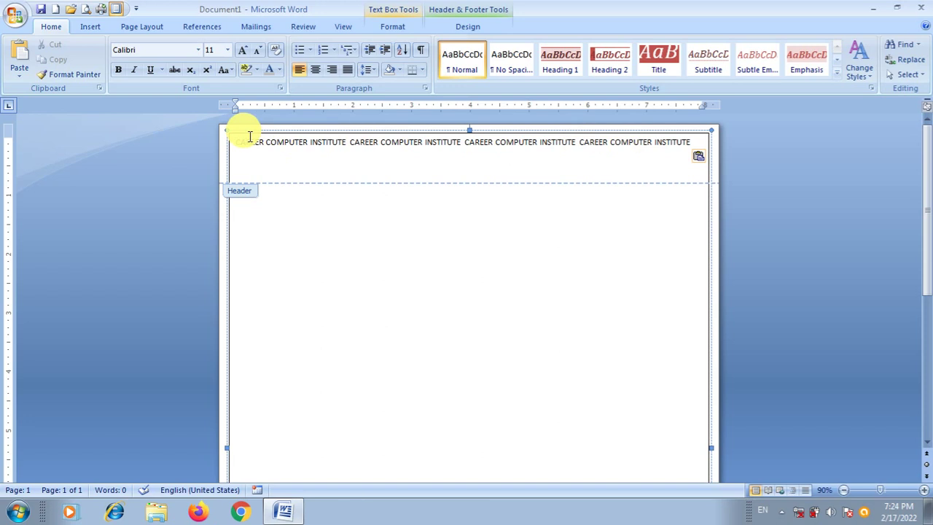
Copy the four-phrase line and paste it repeatedly to fill the box down the page
drag(237, 141, 672, 129)
key(ctrl+c)
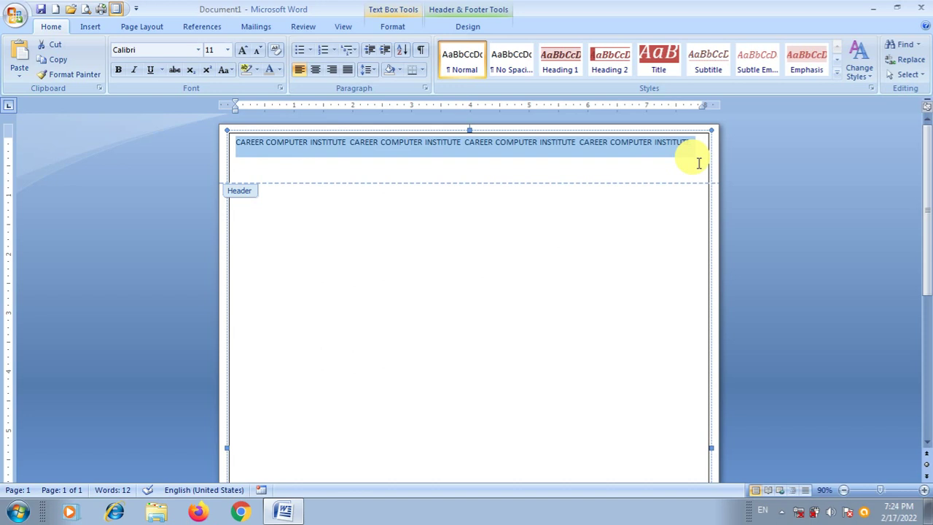
click(698, 163)
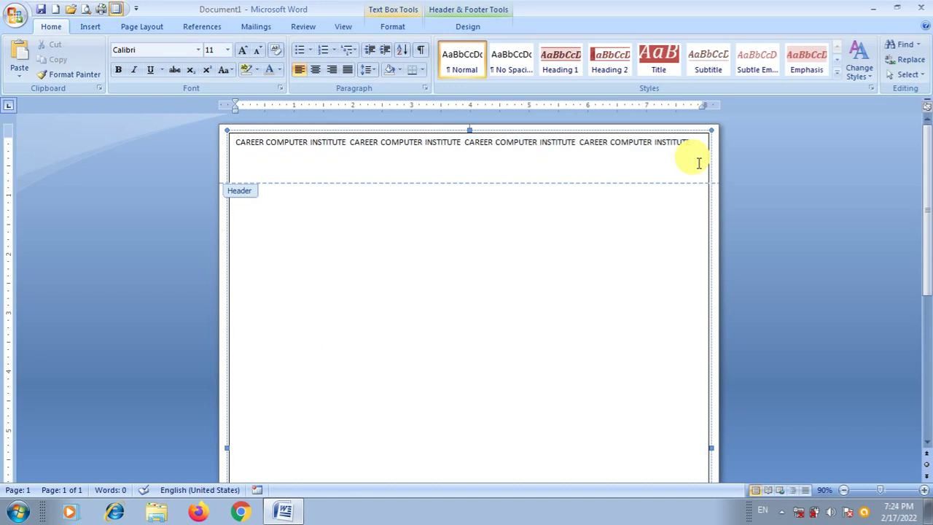
key(ctrl+v)
key(ctrl+v)
key(ctrl+v)
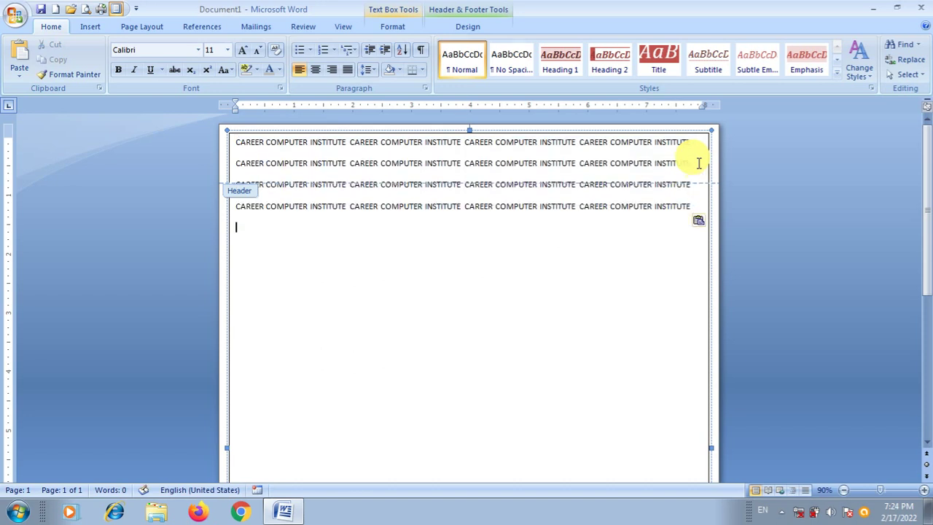
key(ctrl+v)
key(ctrl+v)
key(ctrl+v)
key(ctrl+v)
key(ctrl+v)
key(ctrl+v)
key(ctrl+v)
key(ctrl+v)
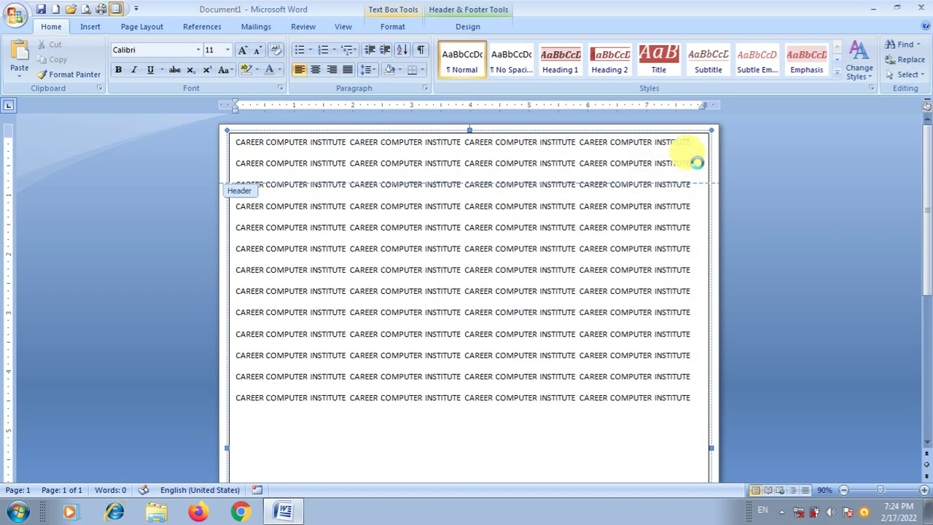
key(ctrl+v)
key(ctrl+v)
key(ctrl+v)
key(ctrl+v)
key(ctrl+v)
key(ctrl+v)
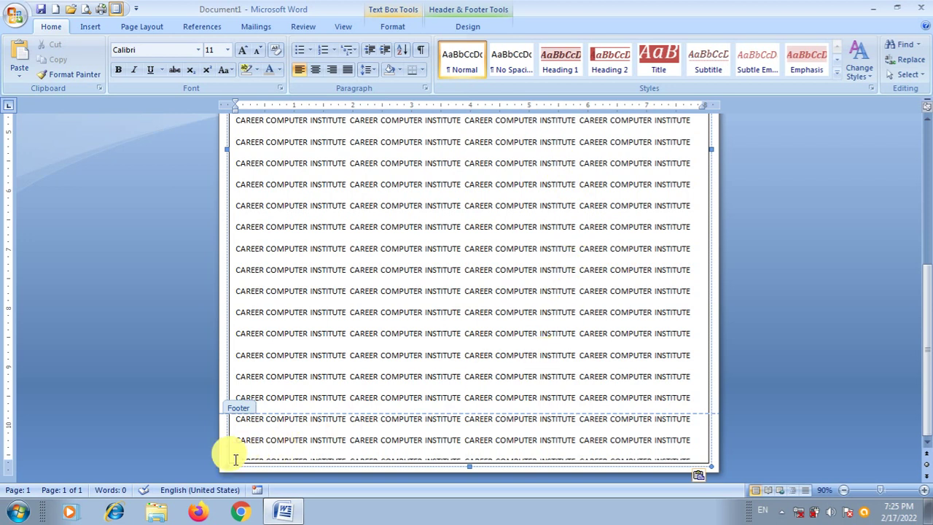
Delete the overflowing last line at the page bottom and select all the text
drag(236, 459, 696, 458)
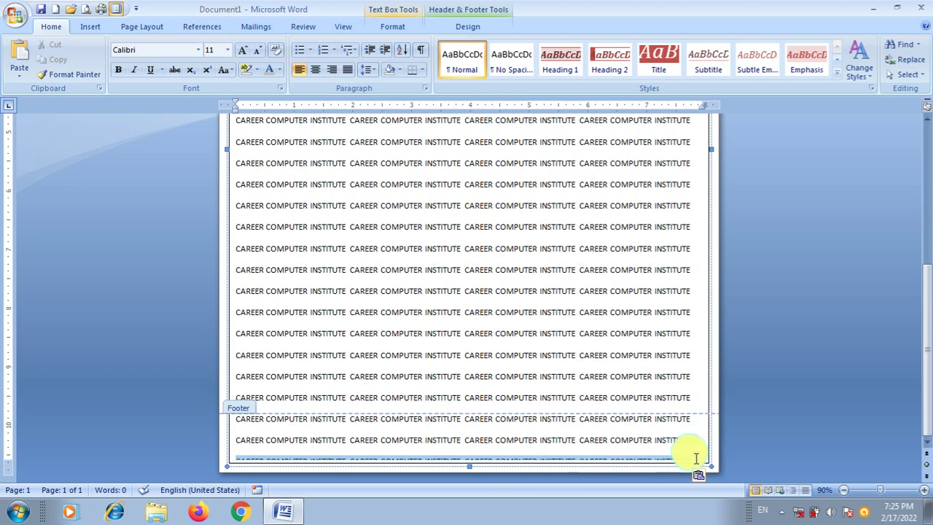
key(Delete)
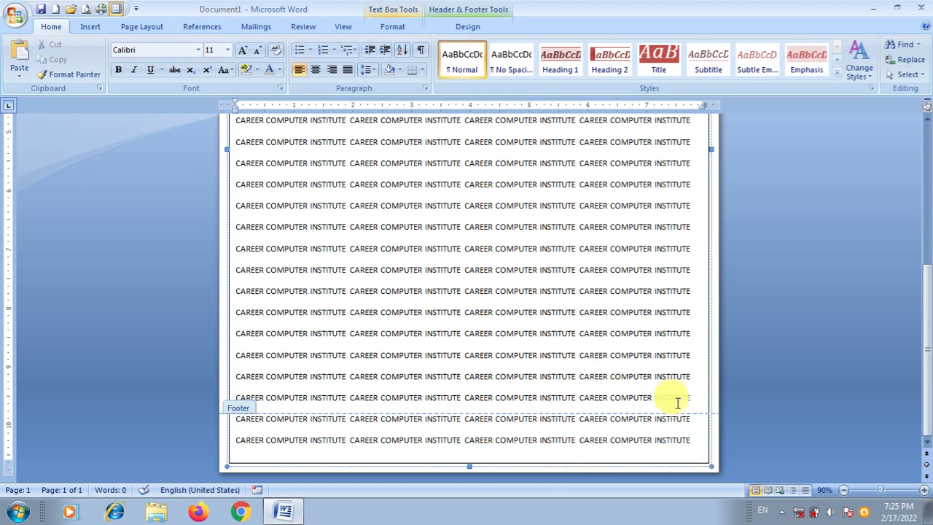
scroll(927, 299, up, 1)
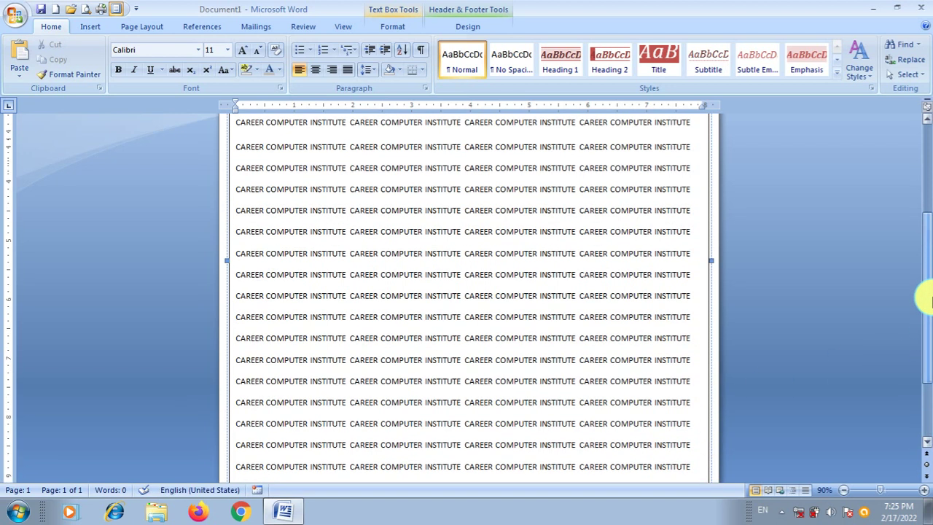
drag(927, 297, 927, 197)
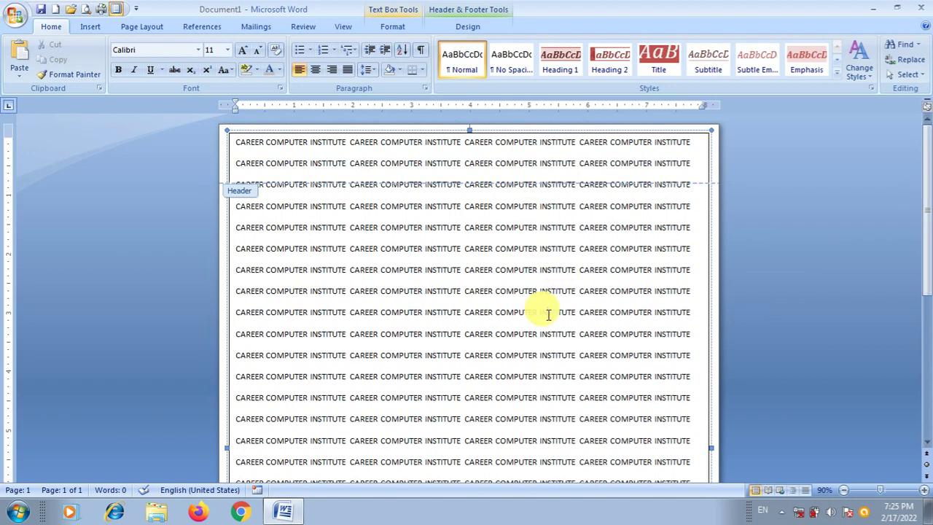
key(ctrl+a)
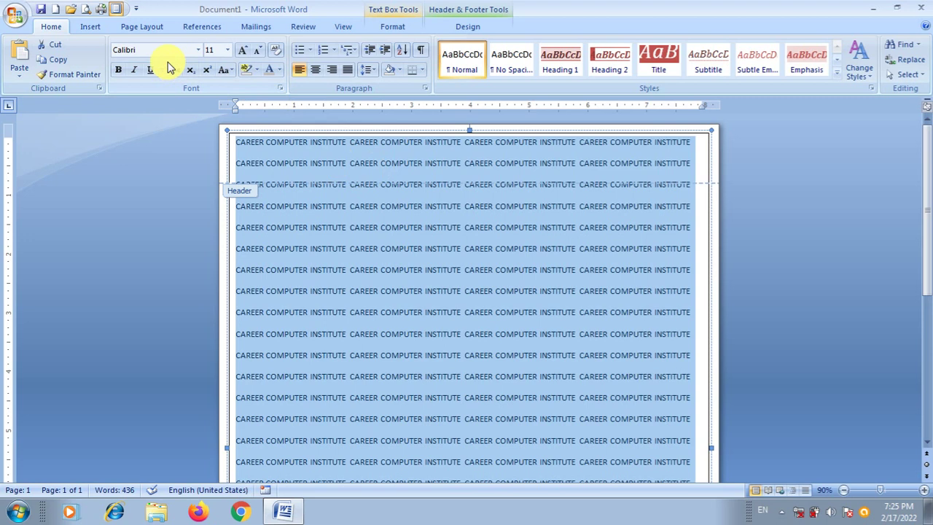
Colour the institute lines White, Background 1, Darker 25% and centre them
click(279, 69)
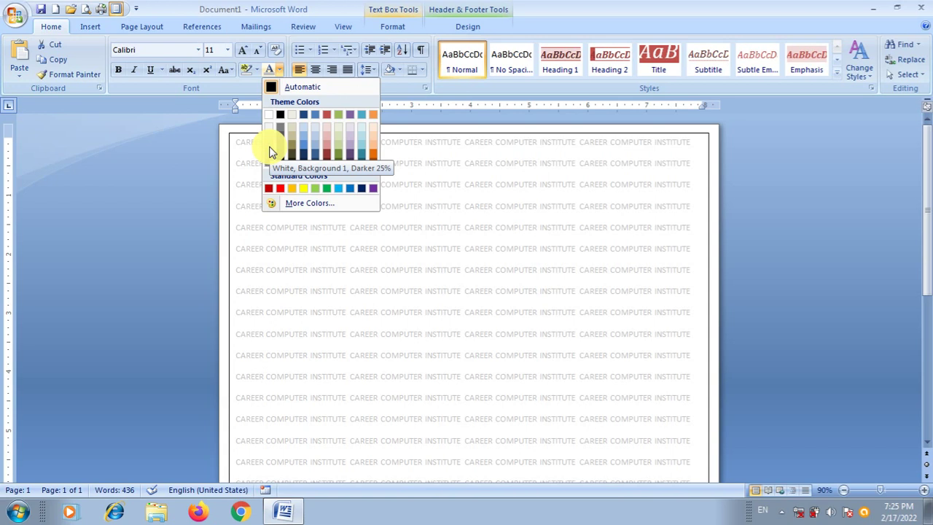
click(268, 147)
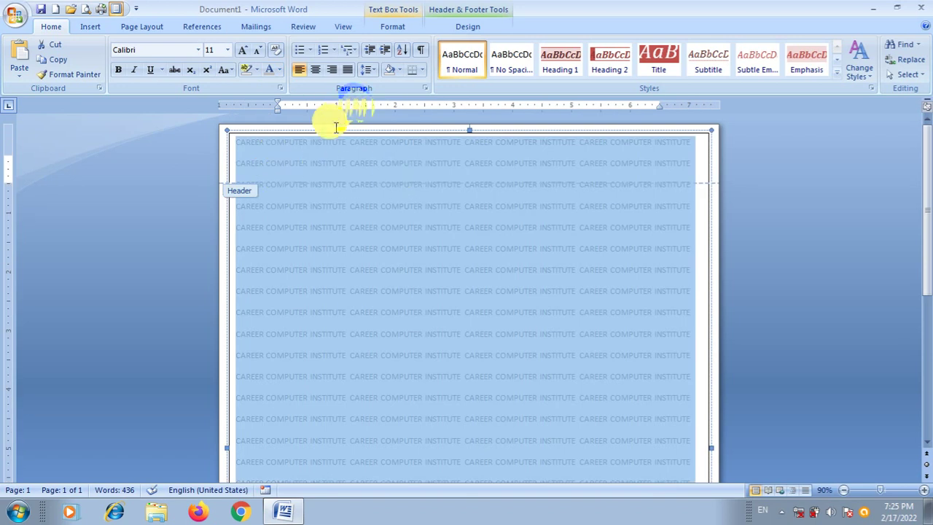
click(315, 70)
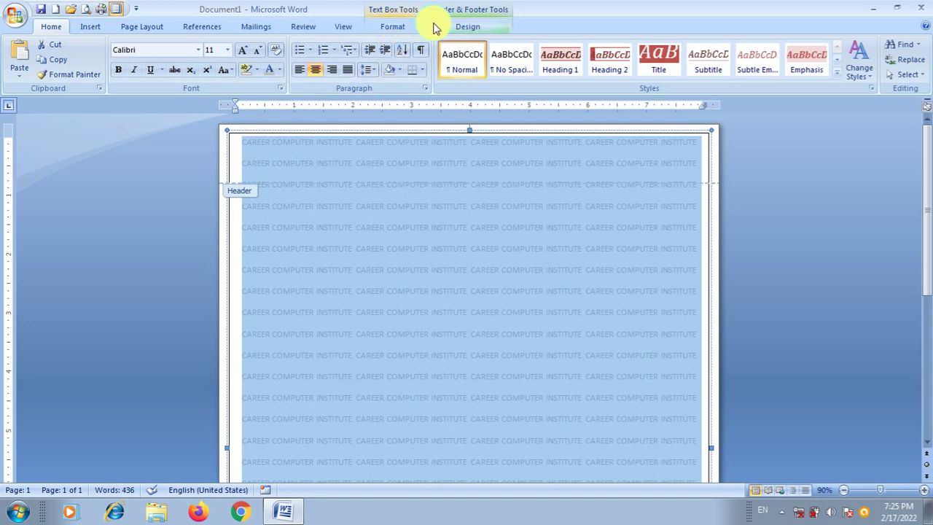
click(442, 26)
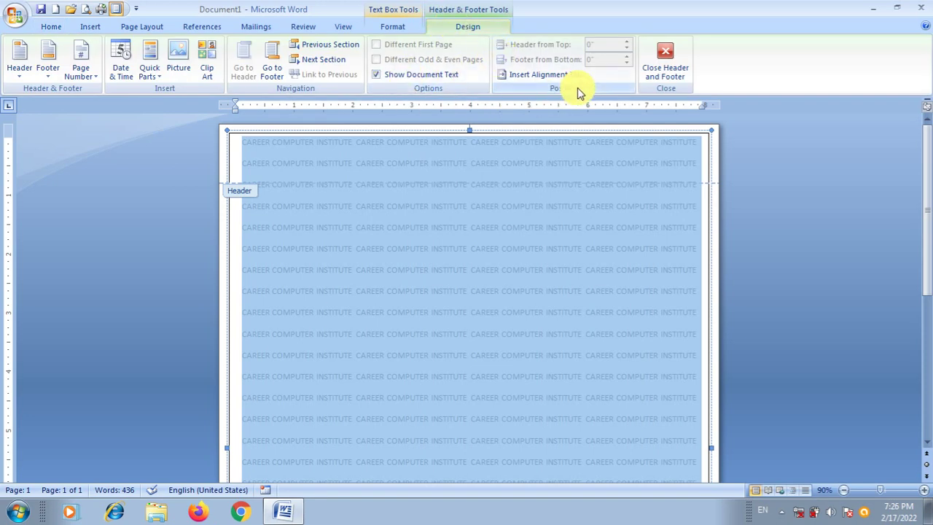
click(664, 60)
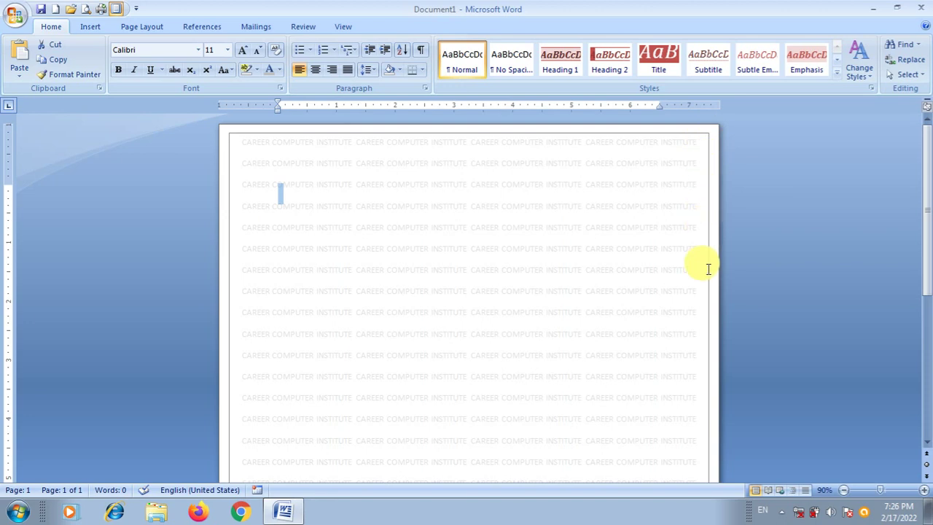
mouse_move(924, 192)
mouse_down()
mouse_move(927, 340)
mouse_move(926, 178)
mouse_up()
double_click(487, 146)
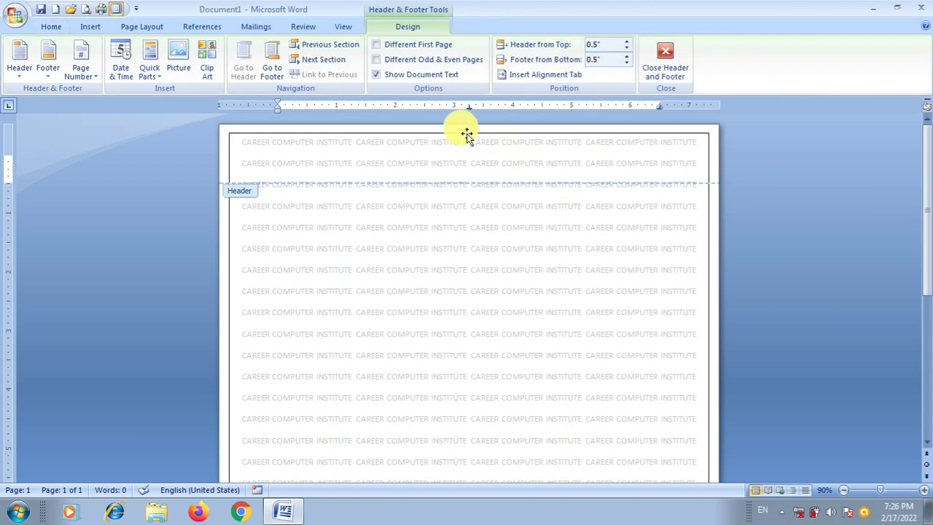
Give the header text box No Outline and close header editing, returning to the body
click(466, 133)
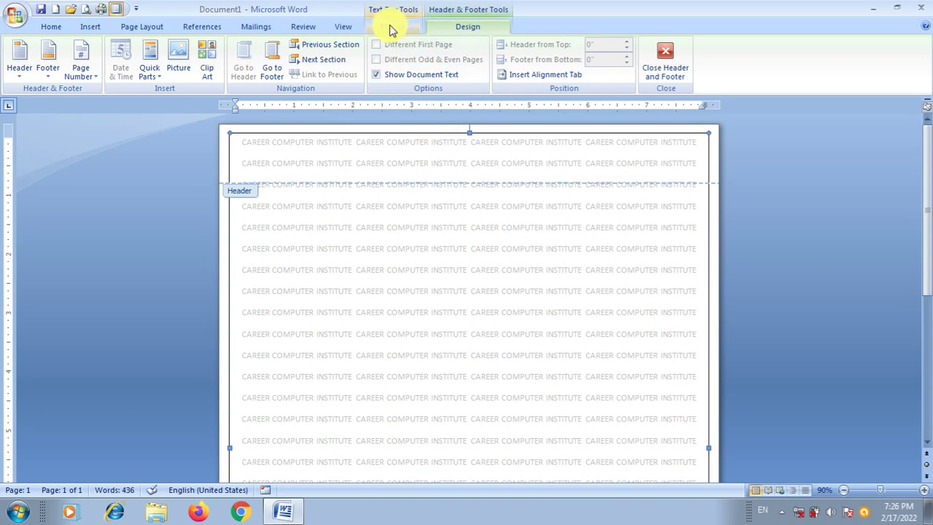
click(390, 29)
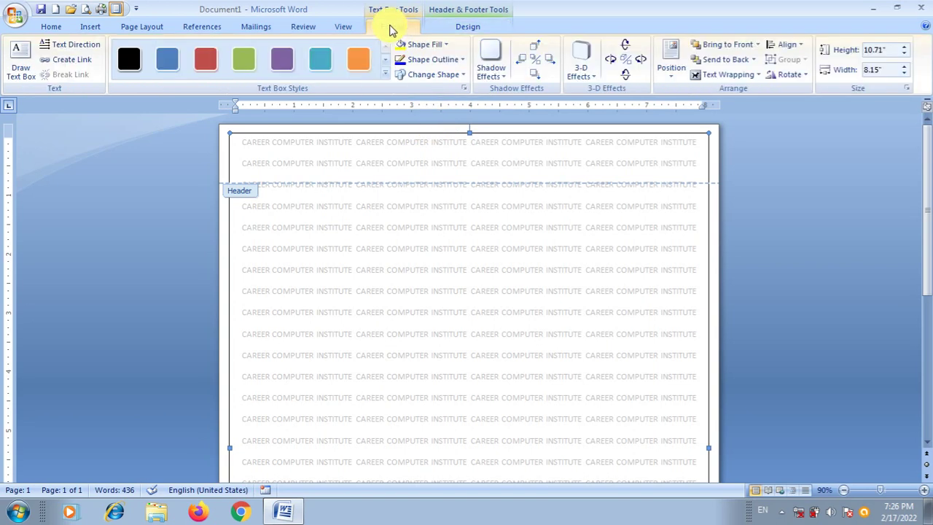
click(436, 64)
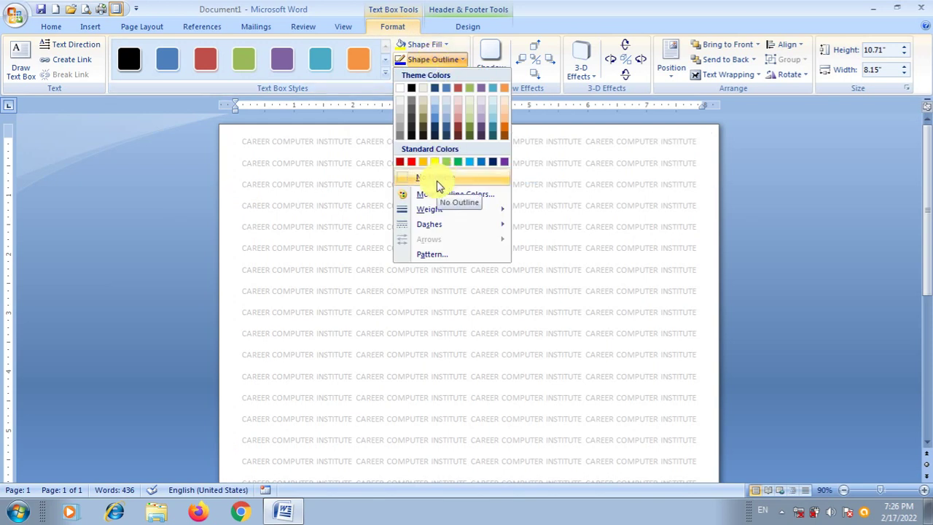
click(437, 180)
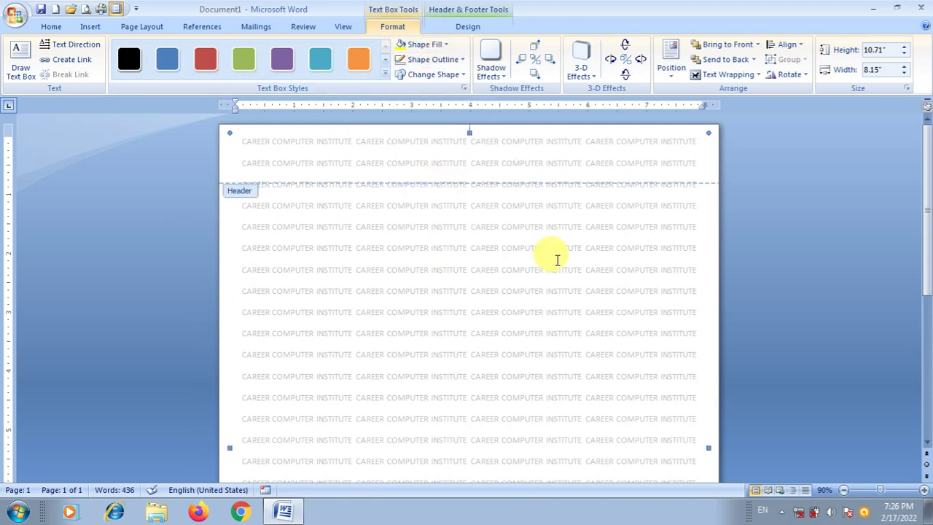
click(478, 28)
click(677, 69)
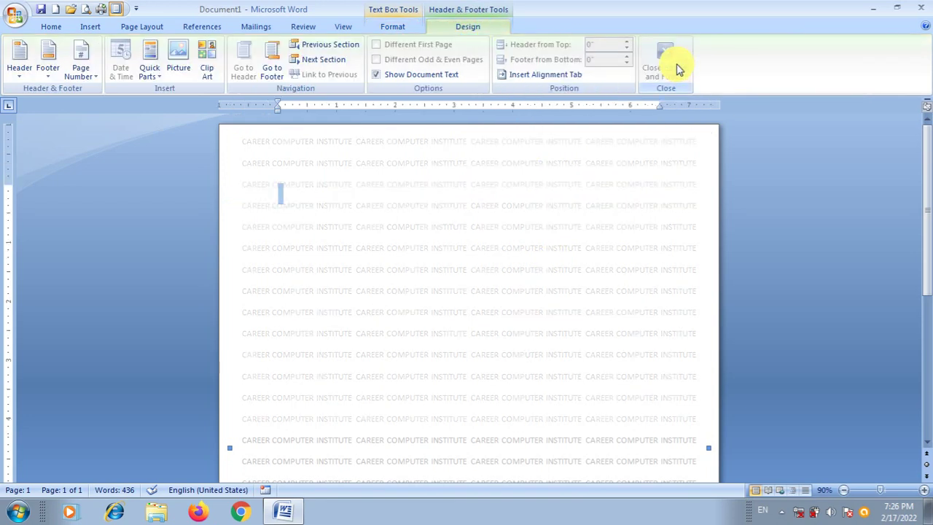
click(277, 193)
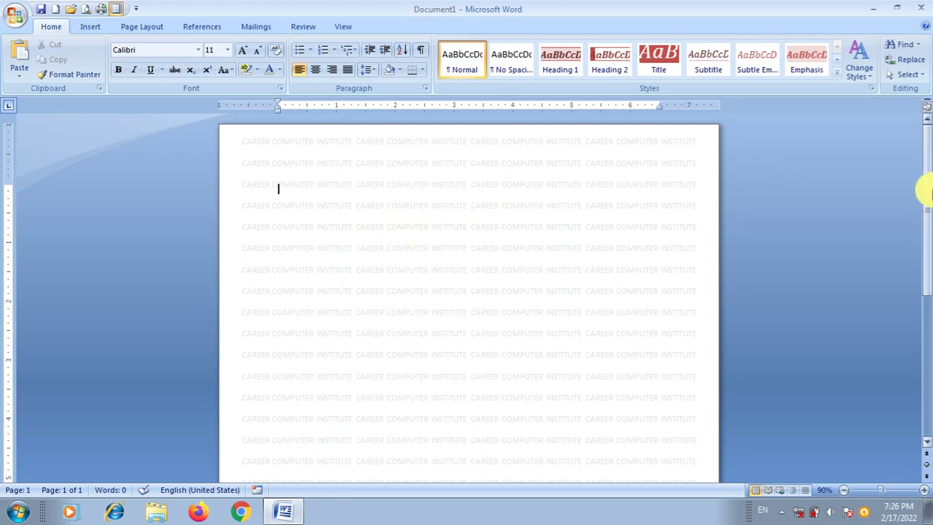
mouse_move(923, 187)
mouse_down()
mouse_move(927, 337)
mouse_move(922, 180)
mouse_up()
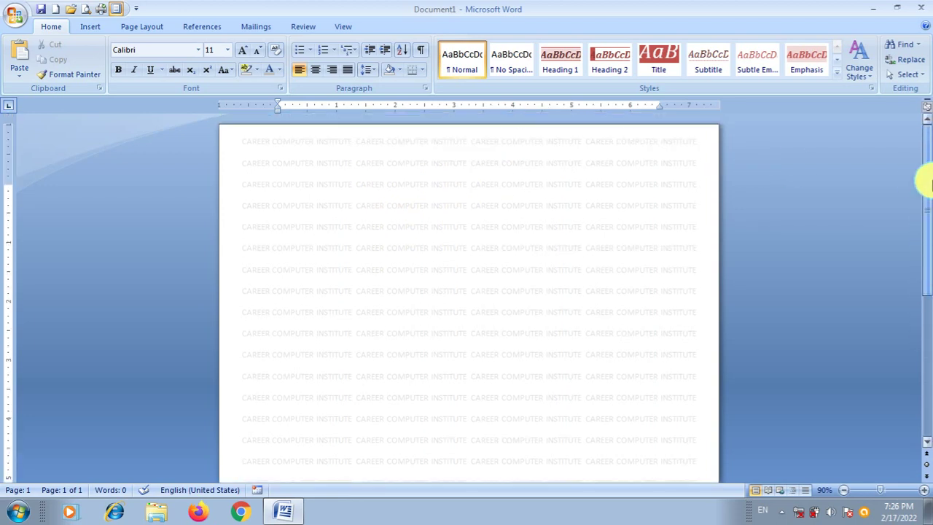
Insert a page break and place the insertion point on page 2
key(ctrl+Return)
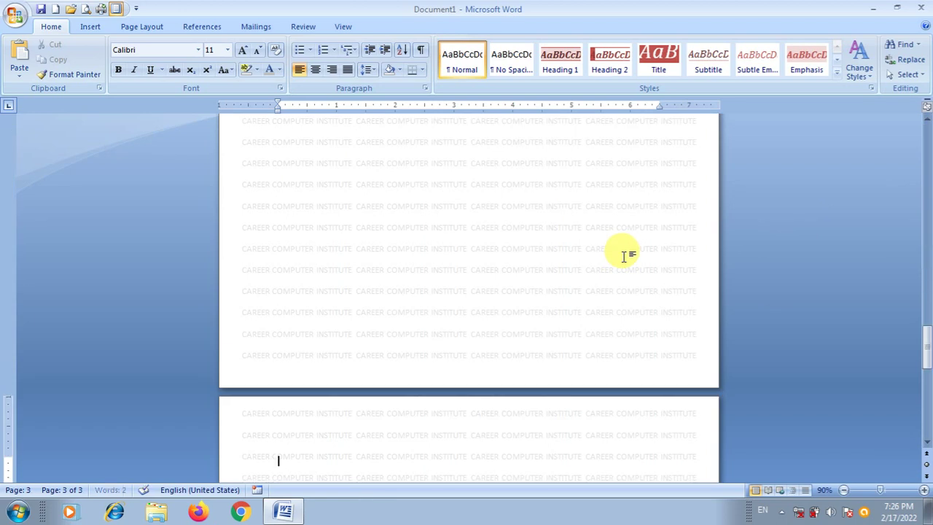
mouse_move(924, 335)
mouse_down()
mouse_move(926, 139)
mouse_move(927, 214)
mouse_up()
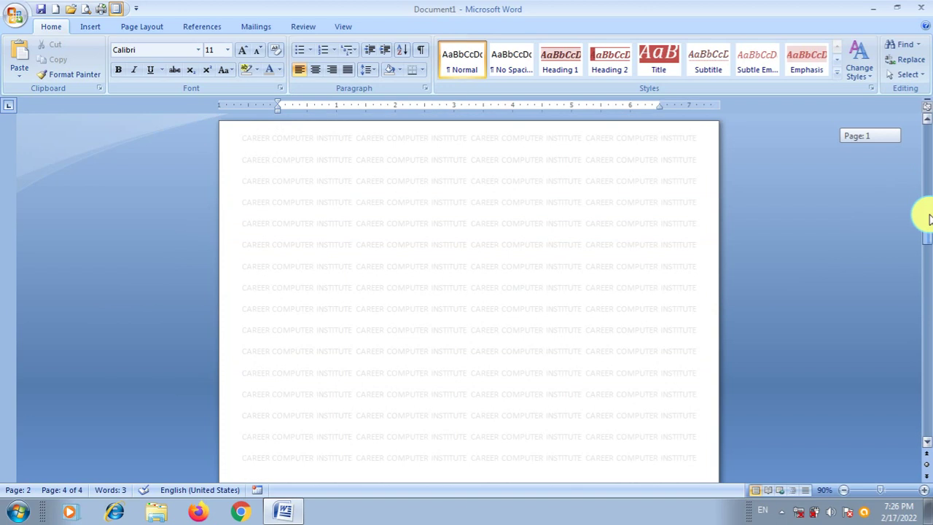
click(295, 169)
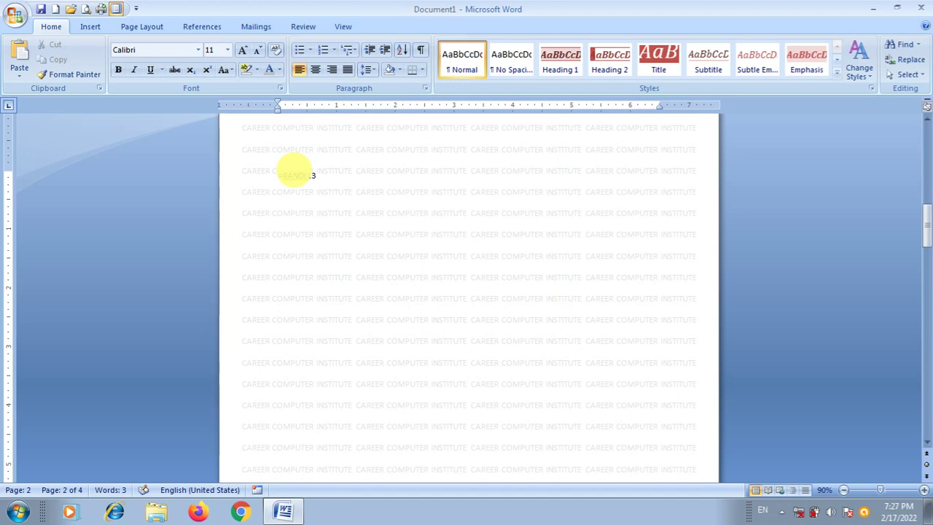
Generate three paragraphs of sample text on page 2 with =rand(3)
double_click(313, 175)
key(Right)
key(Return)
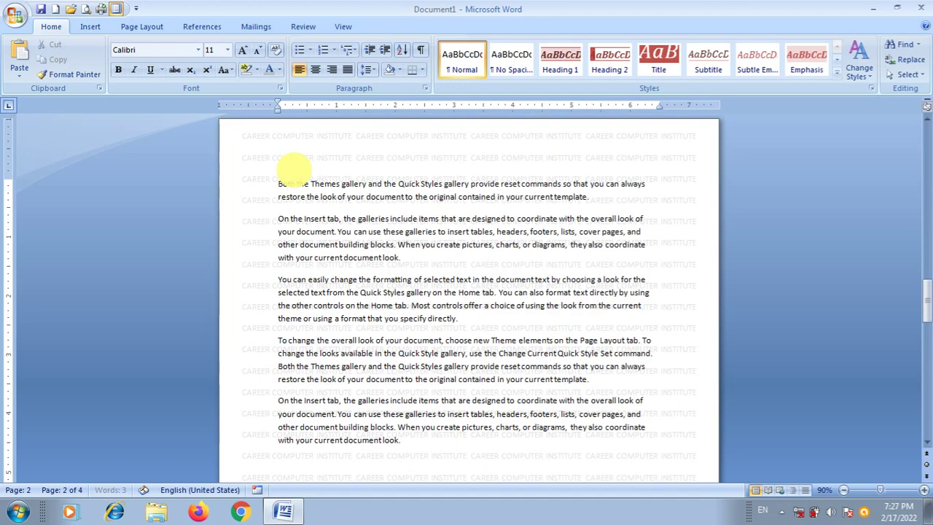
Scroll back through the pages to review them, then create a new blank Document2
drag(924, 290, 927, 280)
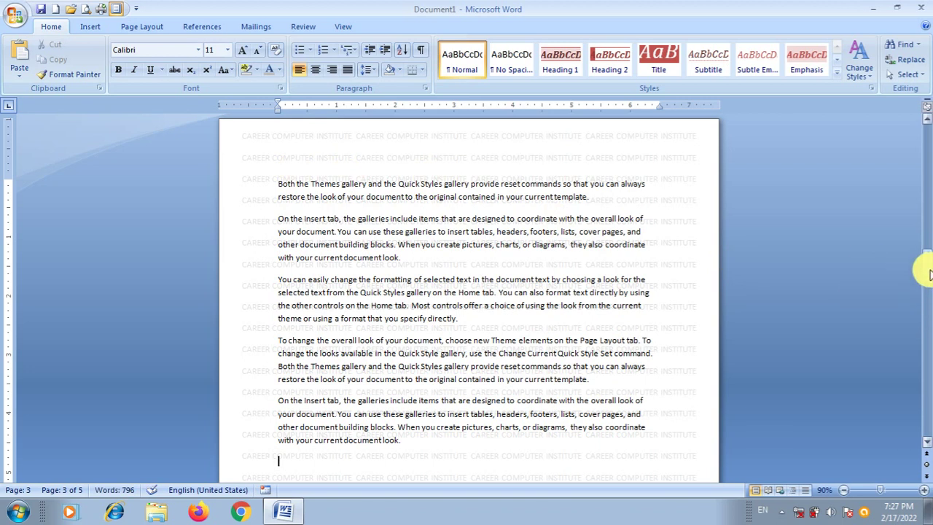
ctrl+scroll(735, 409, up, 1)
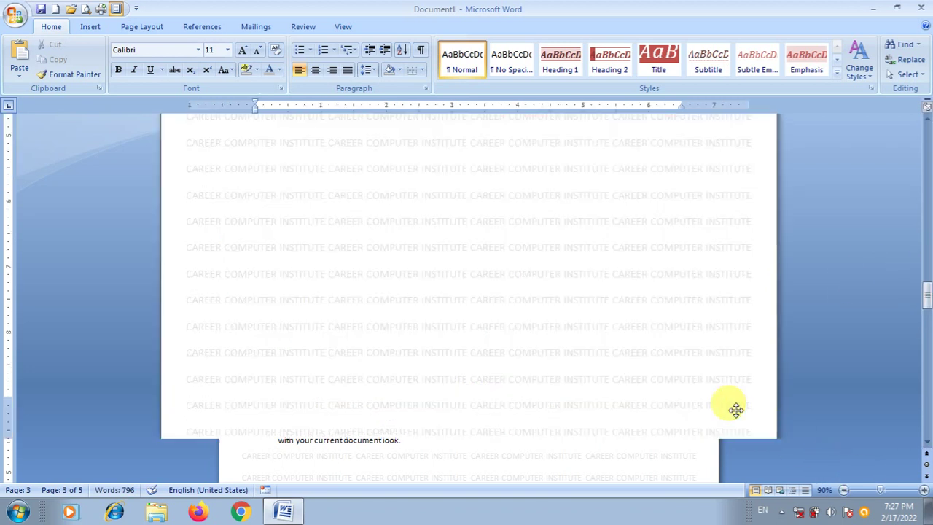
ctrl+scroll(735, 409, up, 2)
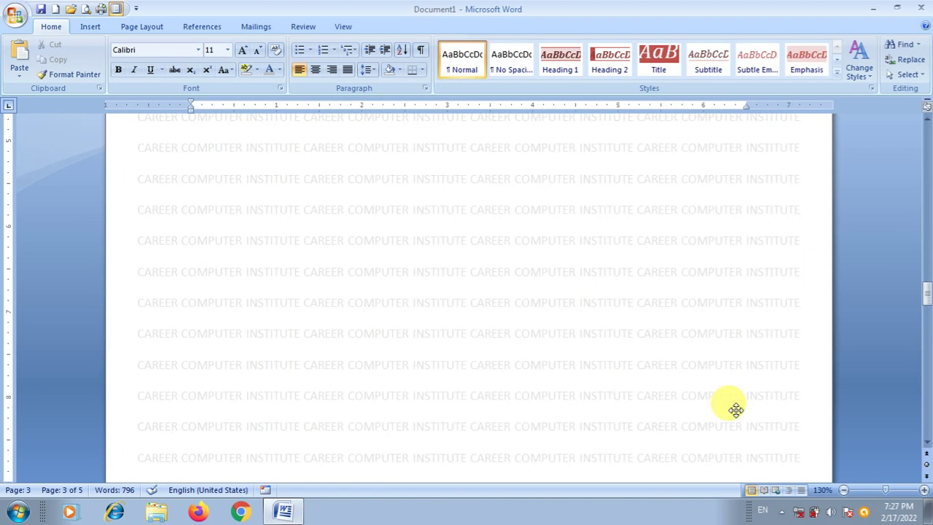
ctrl+scroll(735, 409, up, 3)
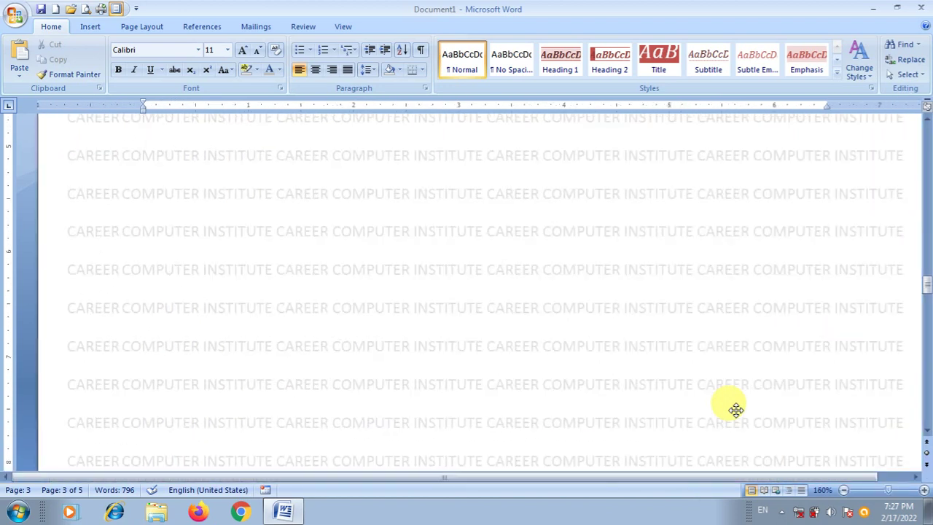
ctrl+scroll(735, 410, up, 1)
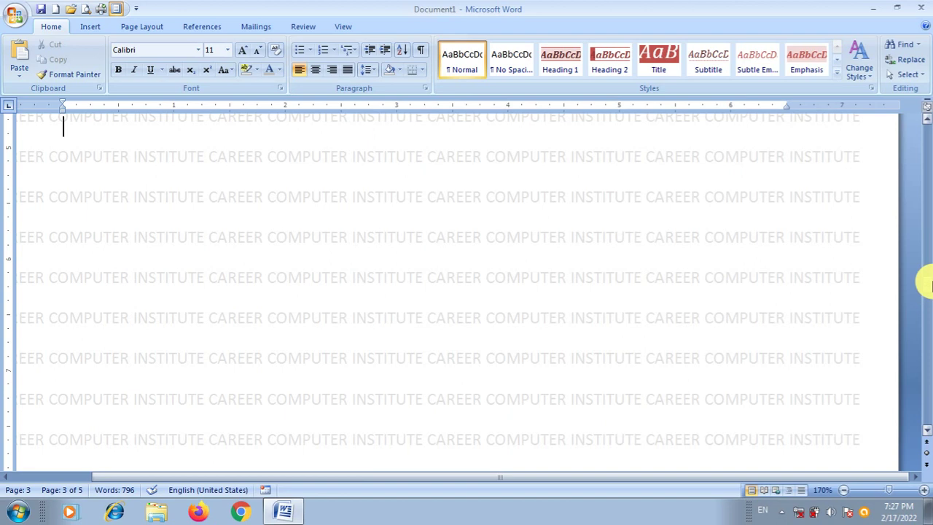
drag(929, 290, 930, 264)
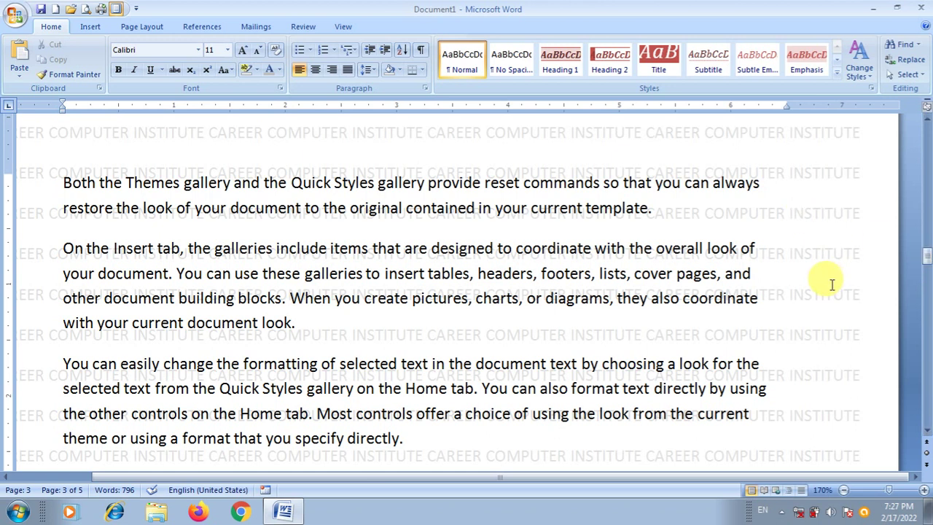
key(ctrl+n)
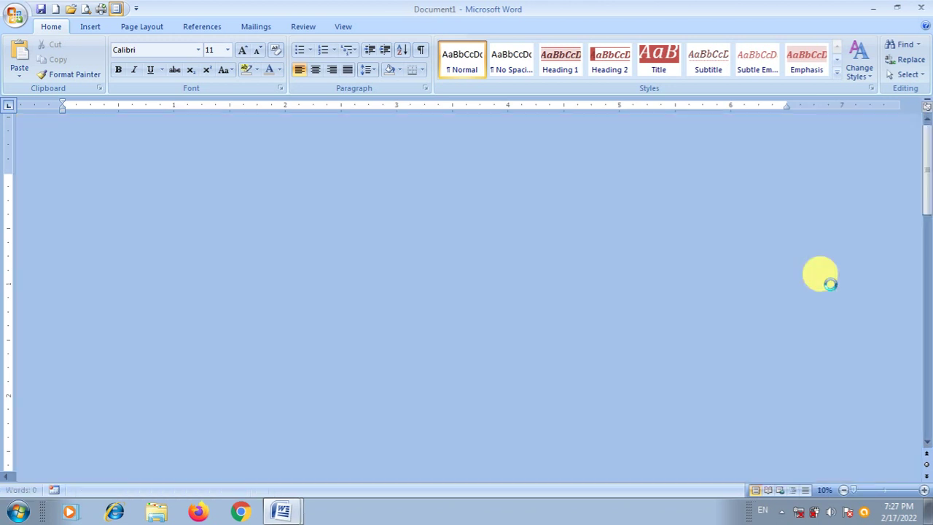
Zoom Document2 to 108%, open its header, and pick the Rectangle shape
click(887, 491)
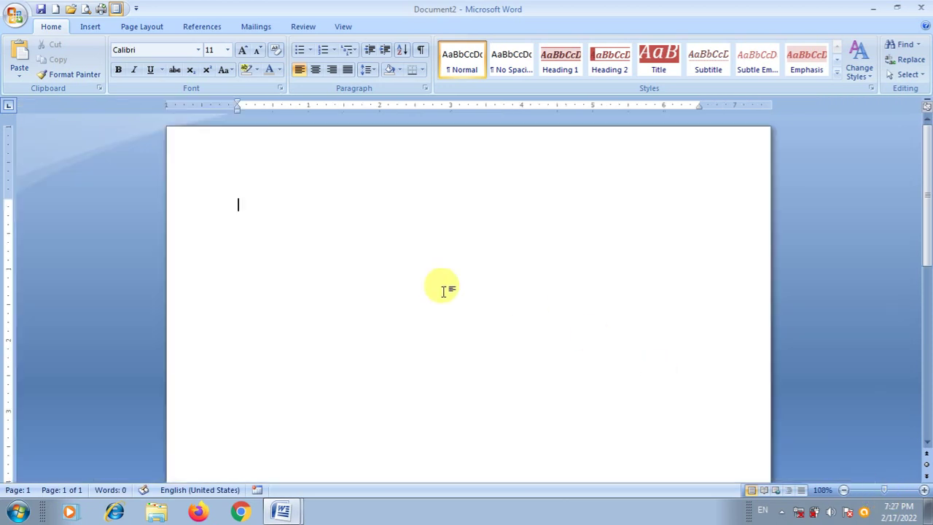
double_click(204, 160)
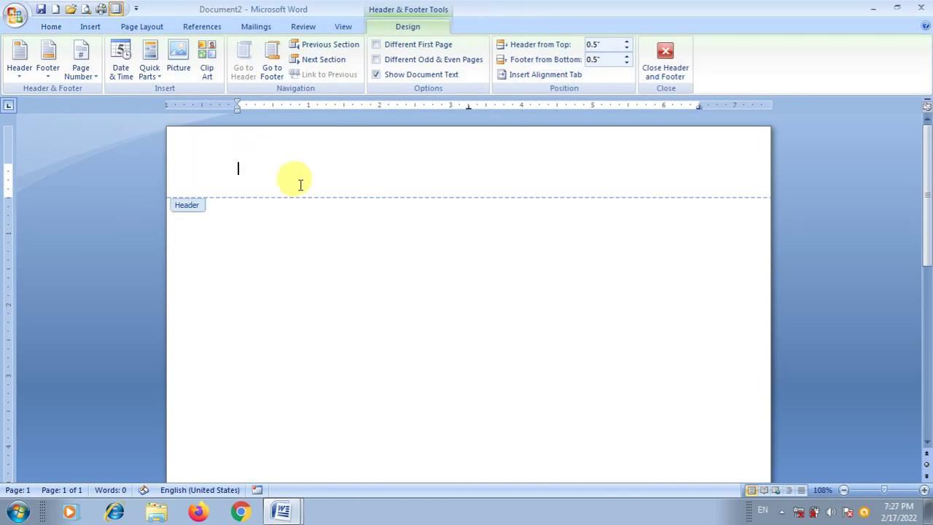
click(84, 32)
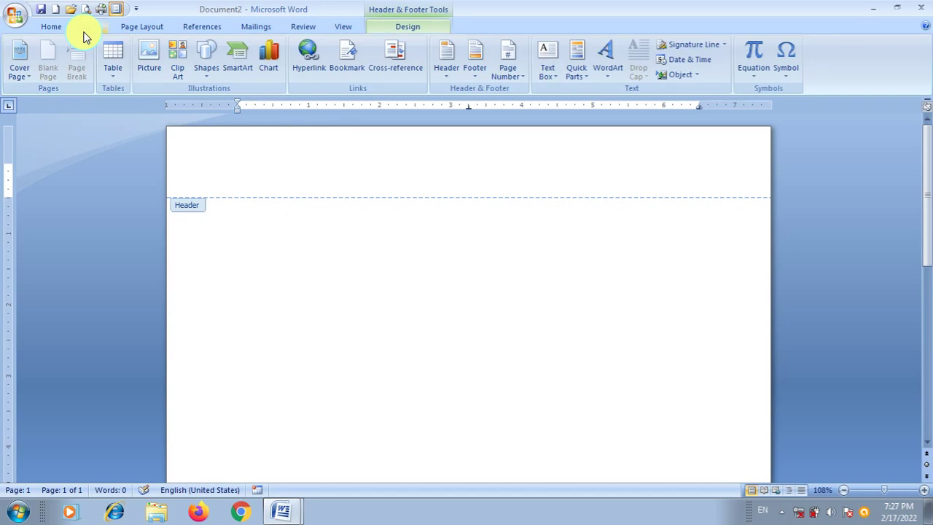
click(206, 76)
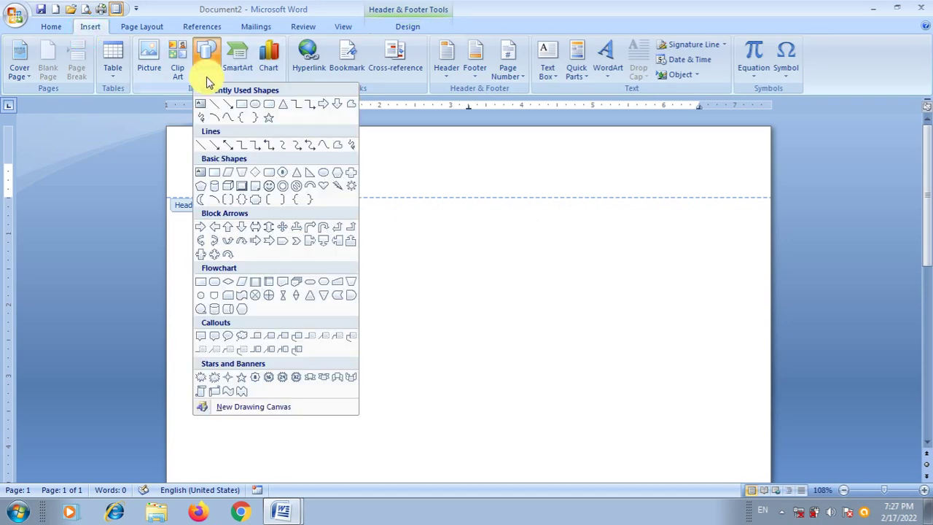
click(245, 113)
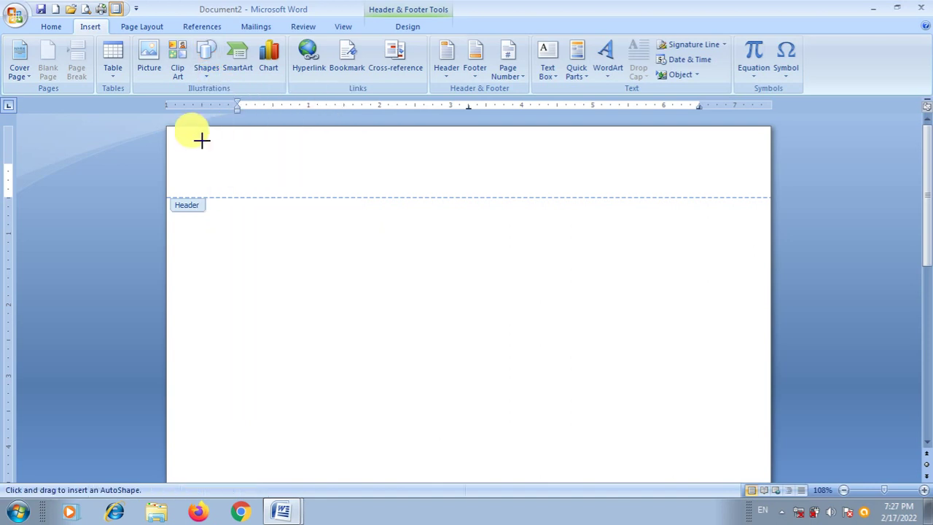
Draw a long thin rectangle across the header and type CAREER COMPUTER INSTITUTE into it
drag(188, 145, 745, 167)
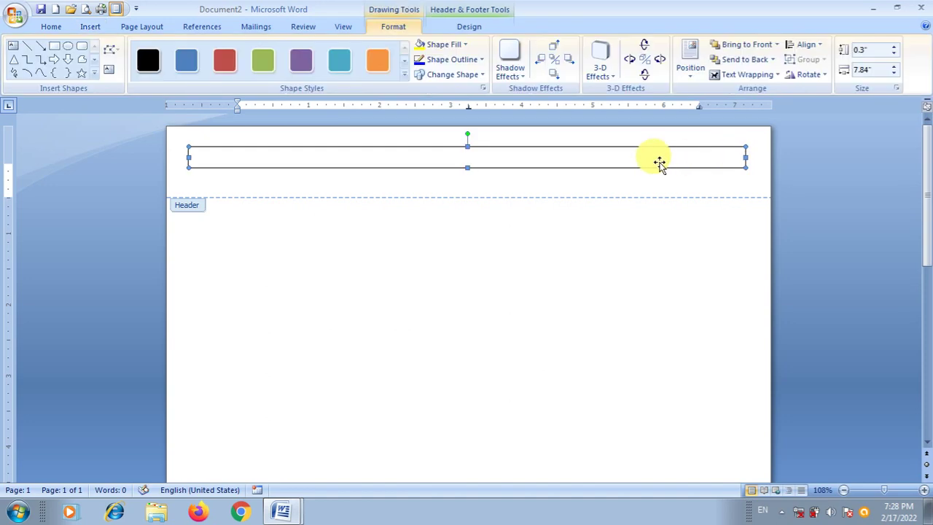
right_click(659, 167)
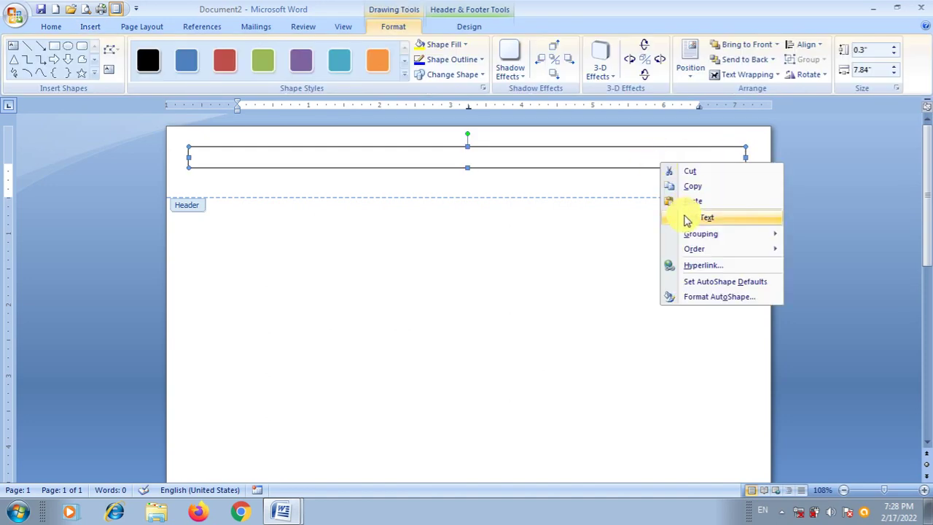
click(686, 218)
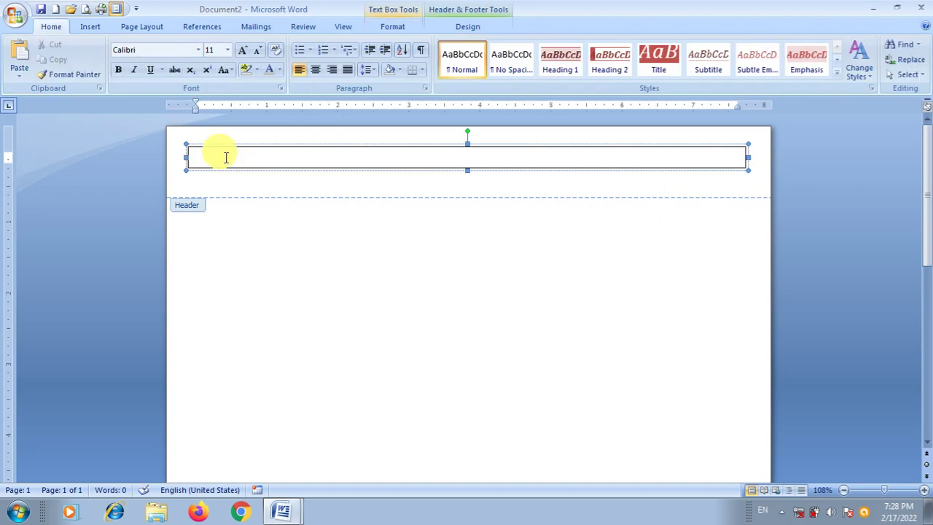
text(CAREER COMPUTER INSTITUTE)
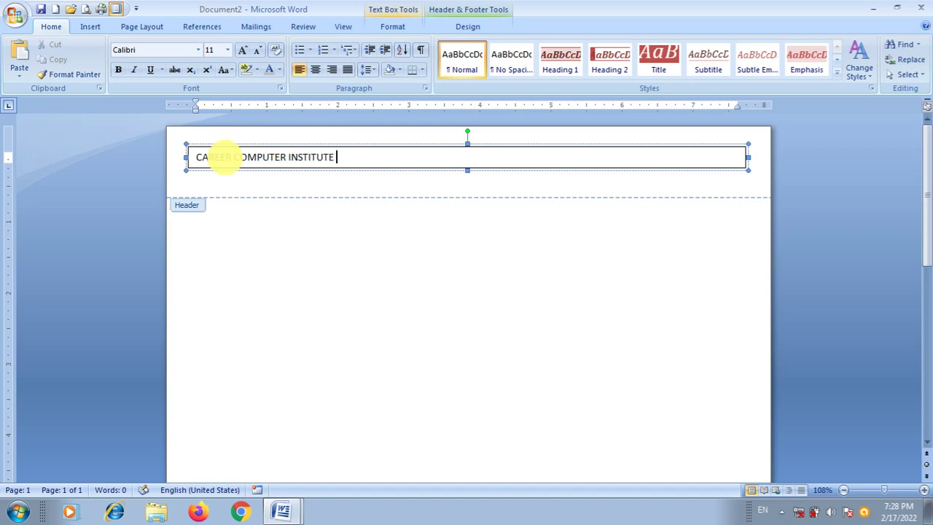
Repeat the phrase to four copies, widen the box to fit, and nudge it slightly left
triple_click(225, 158)
key(ctrl+c)
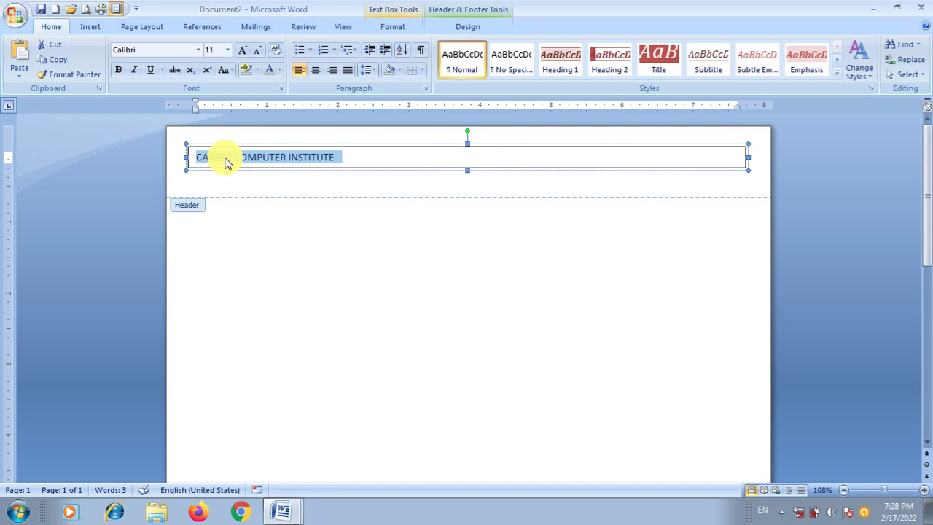
click(226, 158)
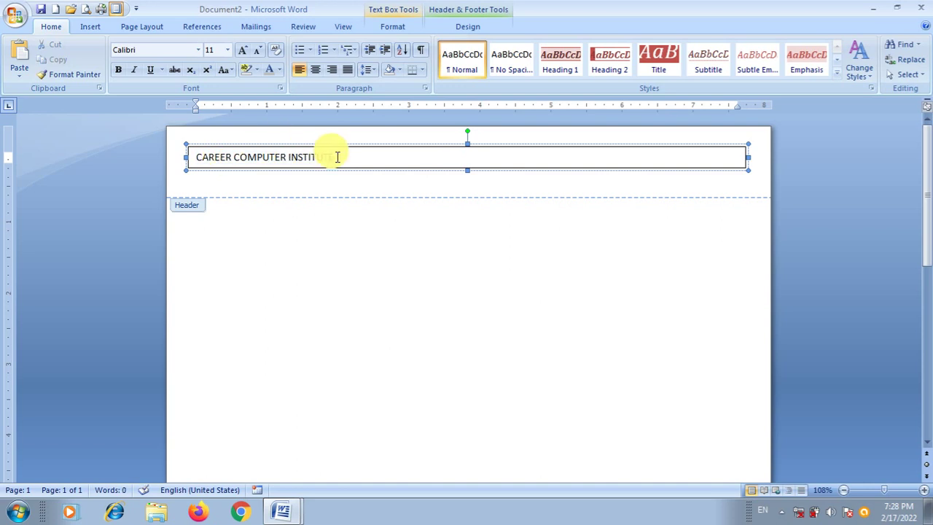
key(ctrl+v)
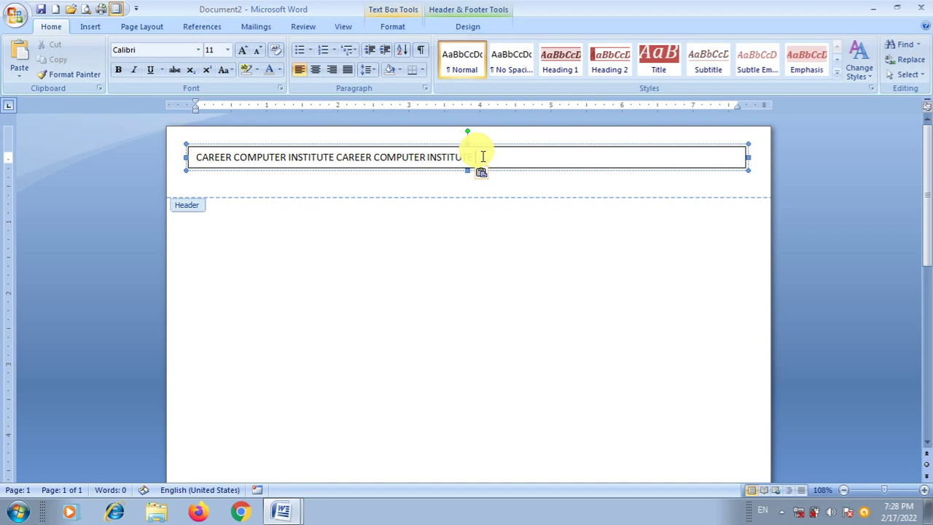
key(ctrl+v)
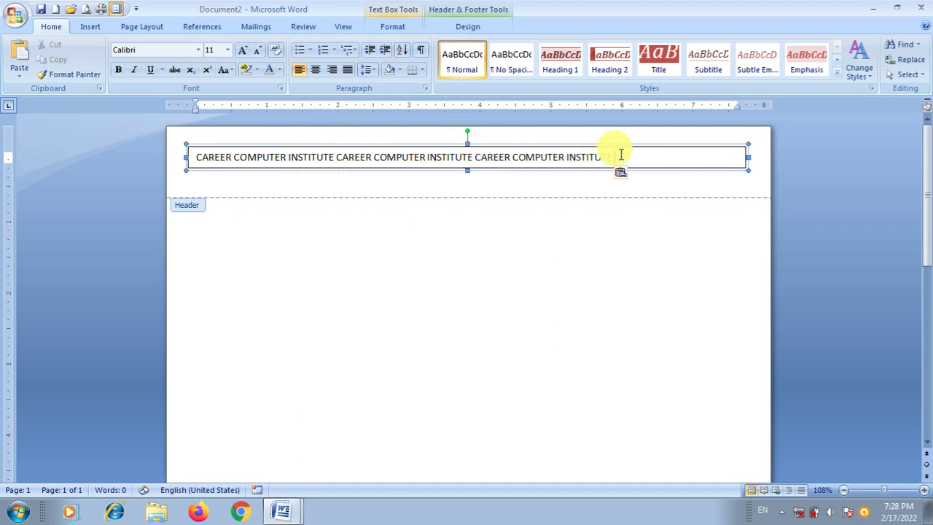
text(CAREER COMPUTER)
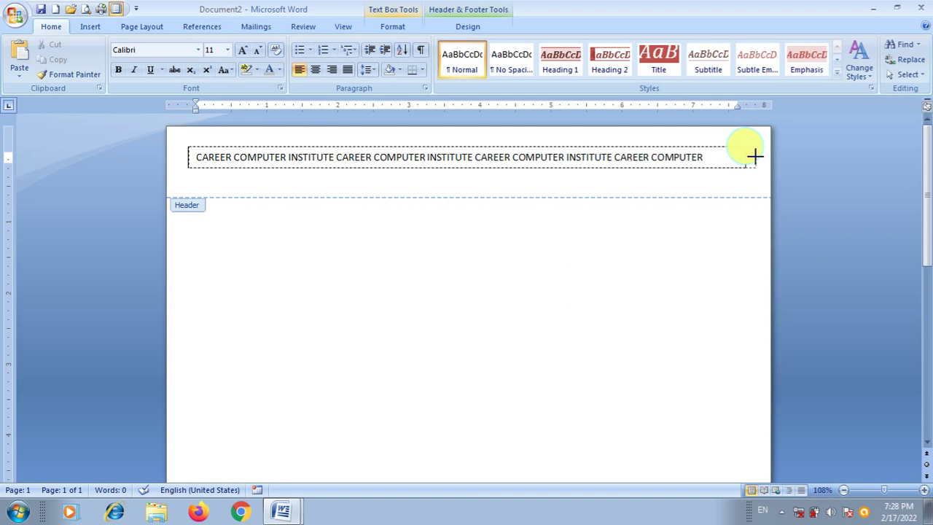
drag(748, 157, 756, 156)
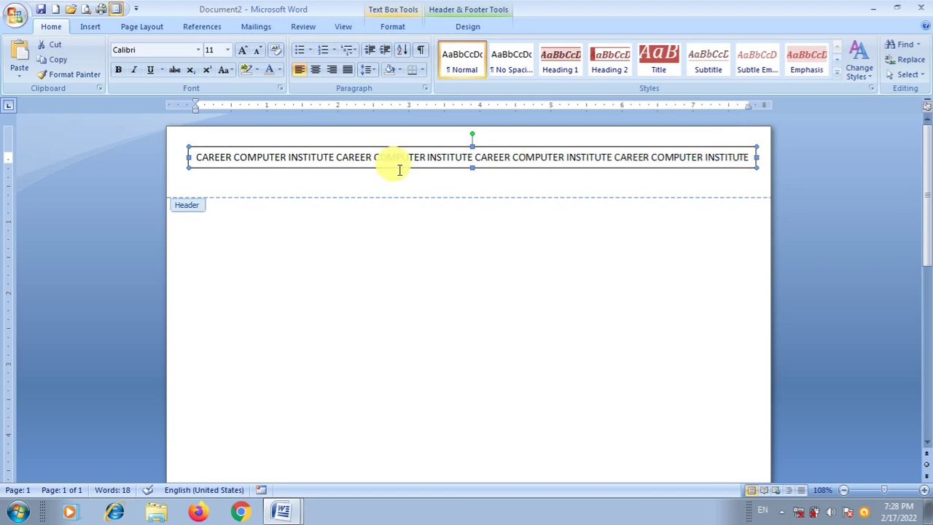
key(ctrl+Left)
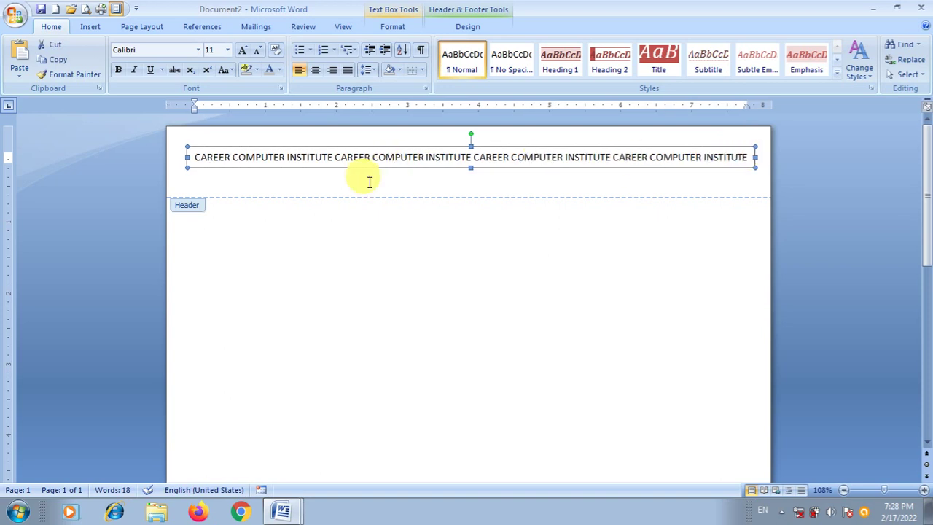
key(ctrl+Left)
key(ctrl+Left)
key(ctrl+Left)
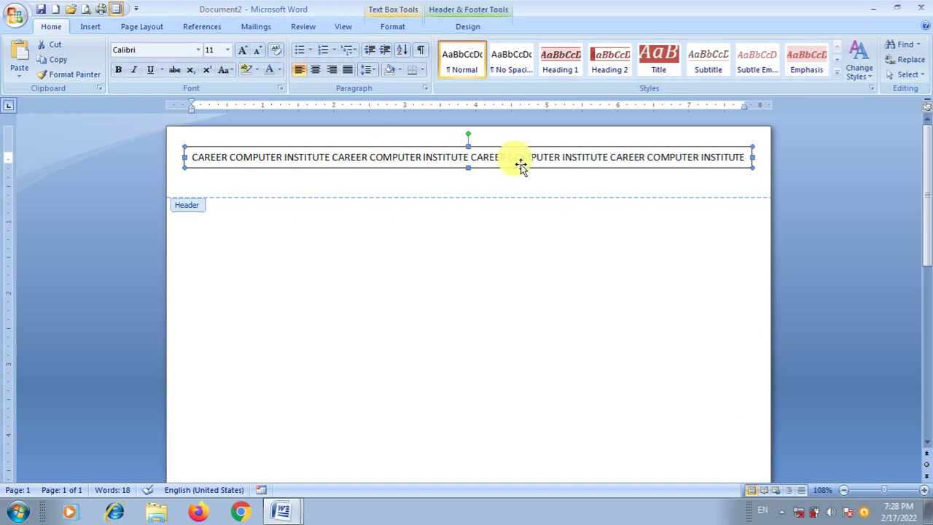
Give the header text box No Outline and Ctrl-drag a copy just below the header line
click(393, 27)
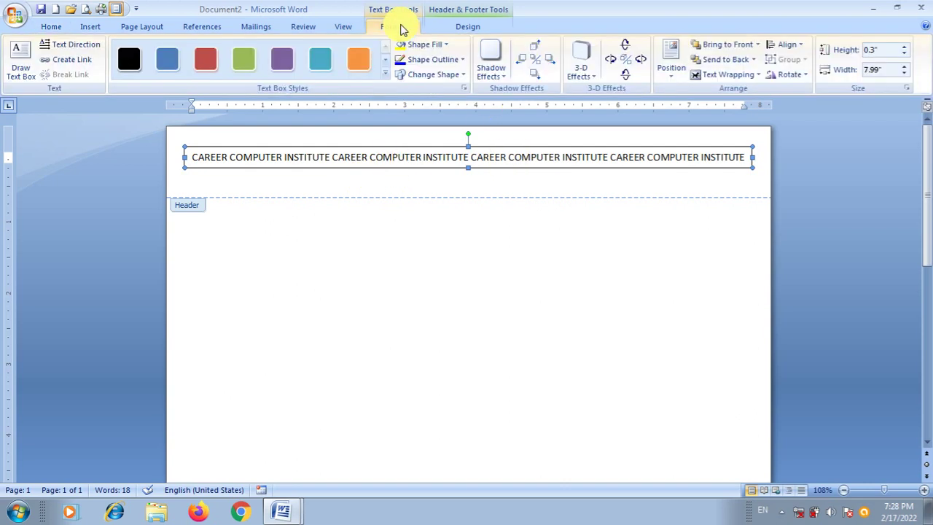
click(433, 64)
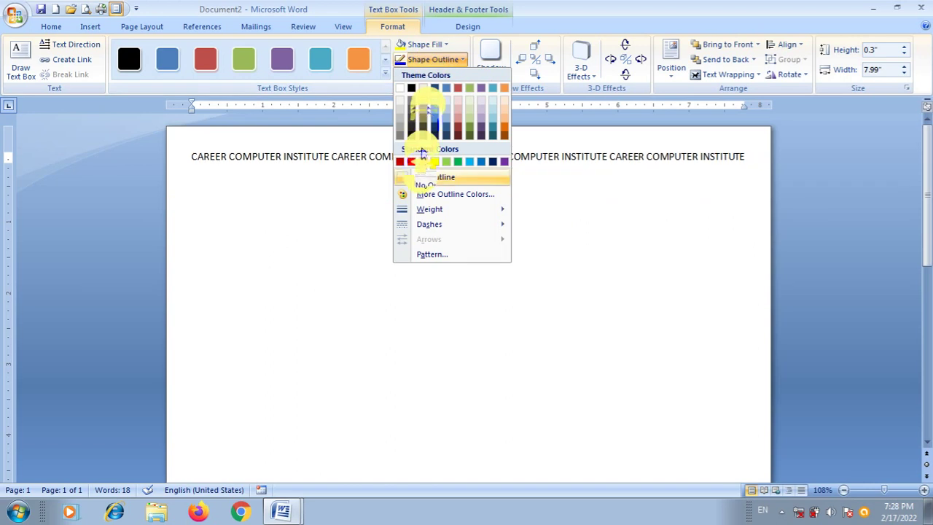
click(423, 180)
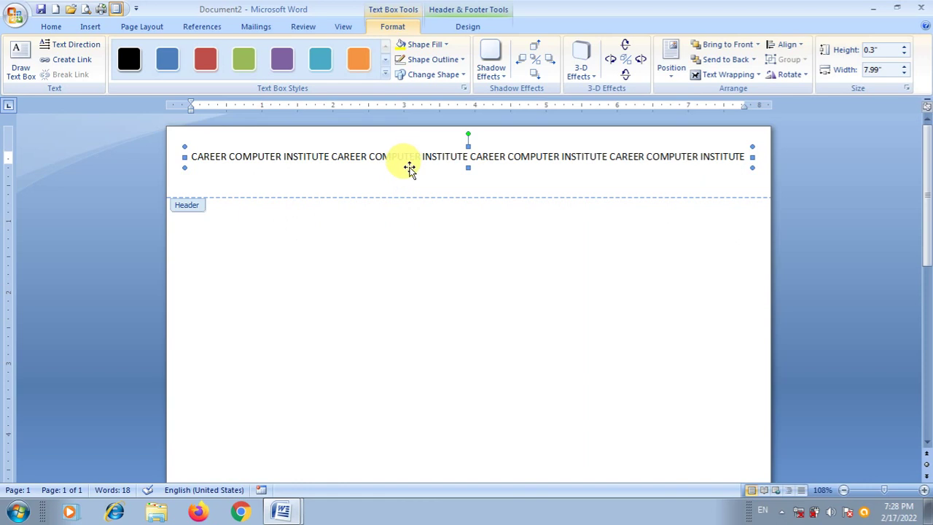
click(410, 171)
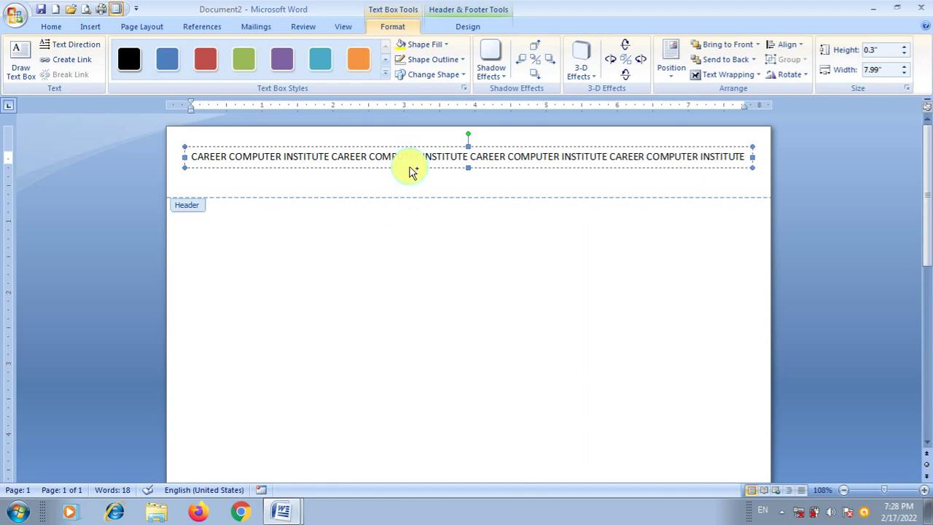
ctrl+drag(410, 171, 410, 247)
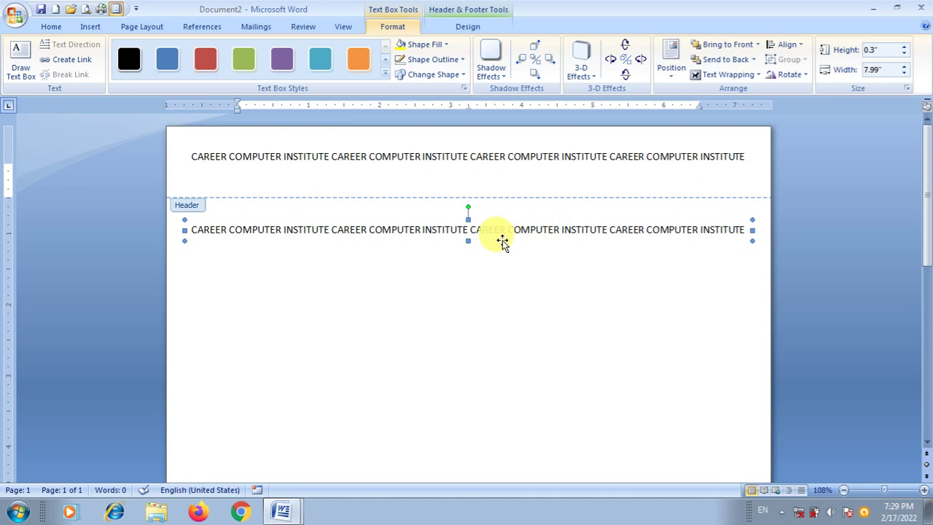
Move the copied text box down to the page bottom, then reselect the header text box
drag(502, 242, 505, 474)
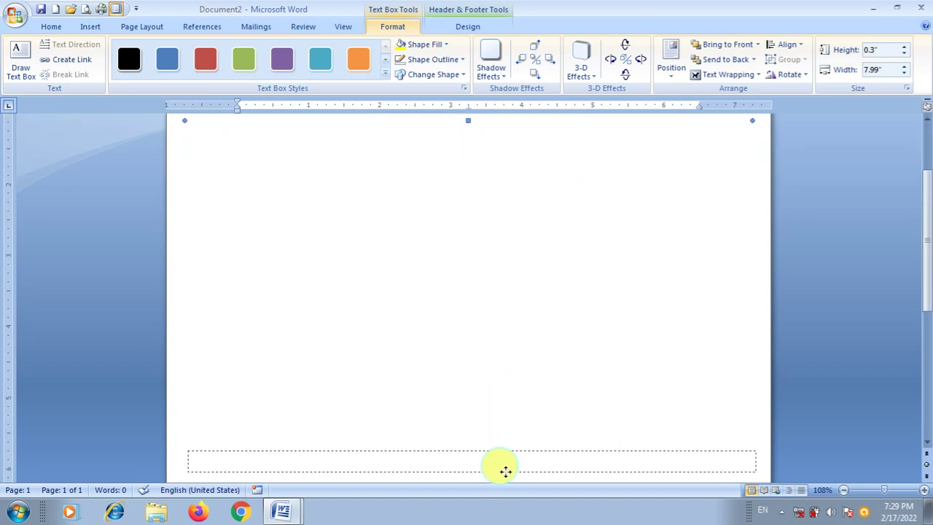
mouse_move(505, 475)
mouse_down()
mouse_move(507, 465)
mouse_move(511, 496)
mouse_move(511, 439)
mouse_move(511, 507)
mouse_move(507, 454)
mouse_up()
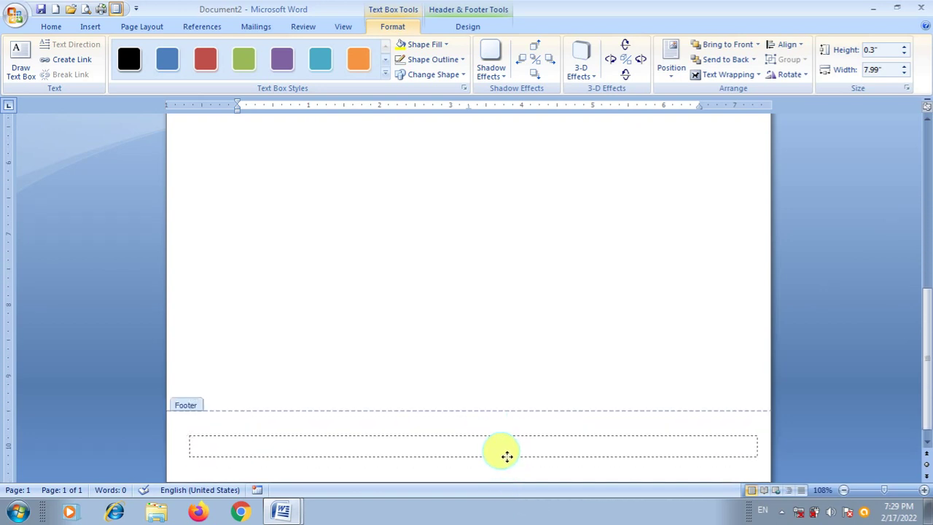
drag(507, 455, 501, 462)
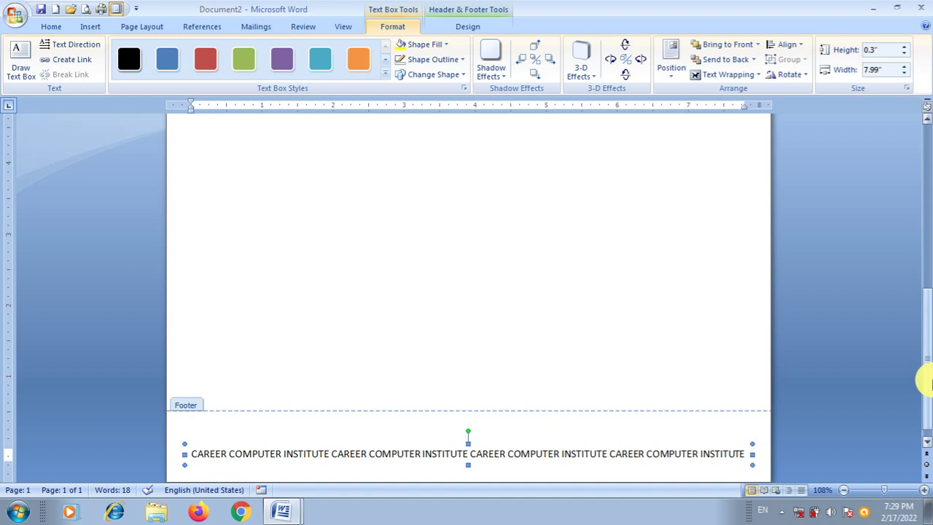
drag(927, 383, 928, 209)
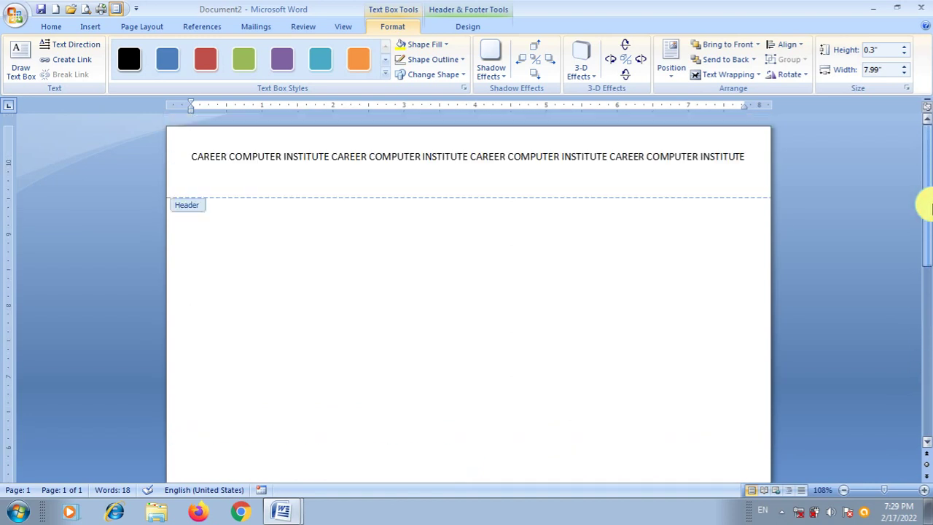
click(616, 150)
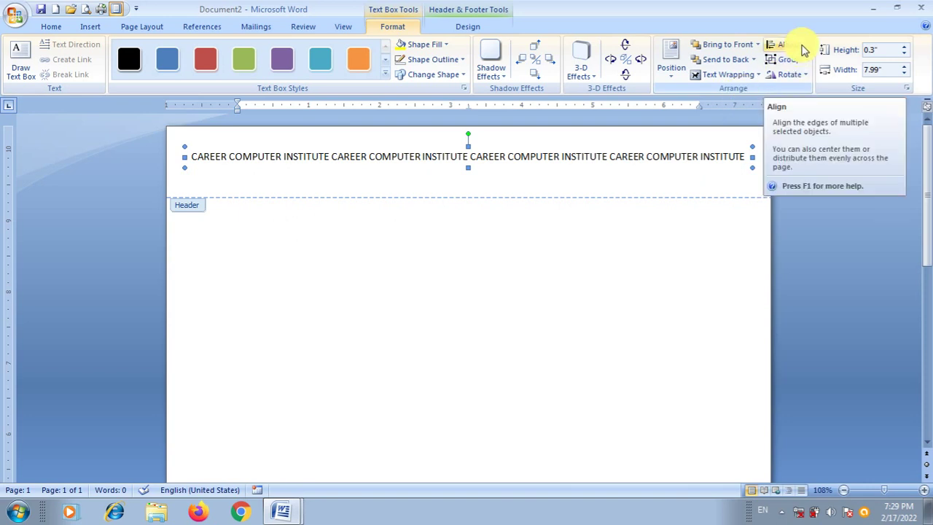
Center the header text box horizontally and Ctrl-drag a copy just below it
click(802, 50)
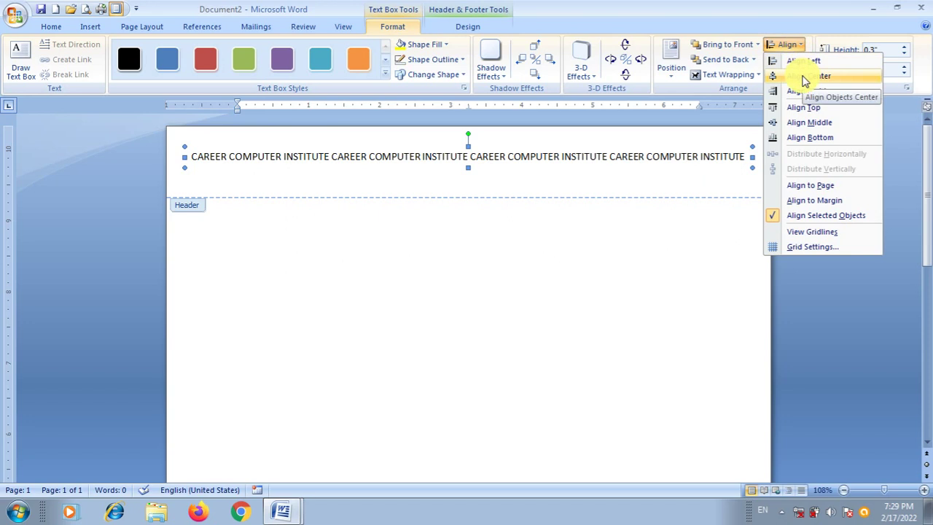
click(804, 76)
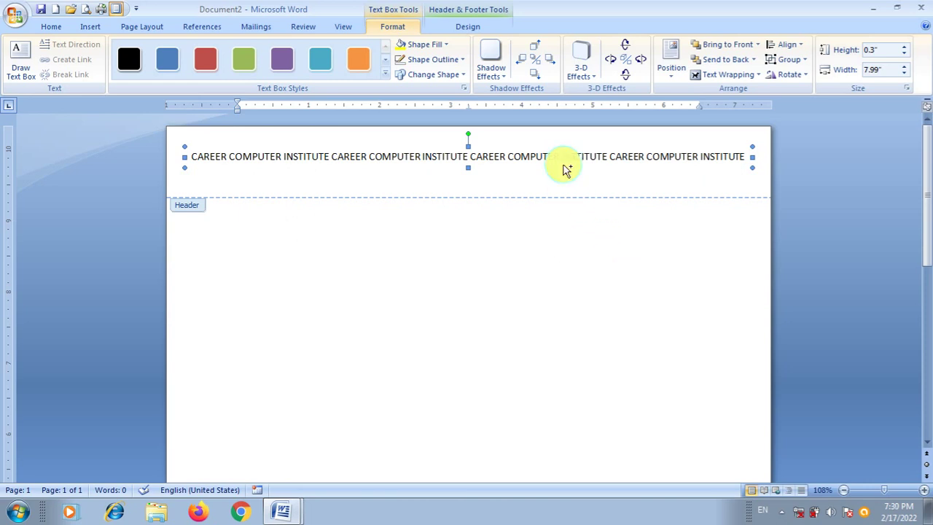
drag(567, 169, 562, 280)
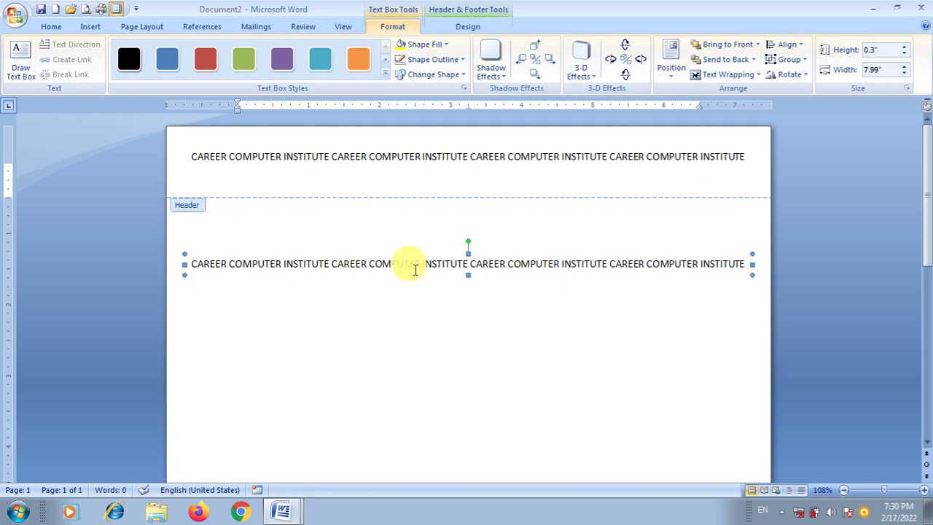
Narrow the copied text box to a 1.29-inch column and move it to the top-right corner
drag(184, 275, 631, 360)
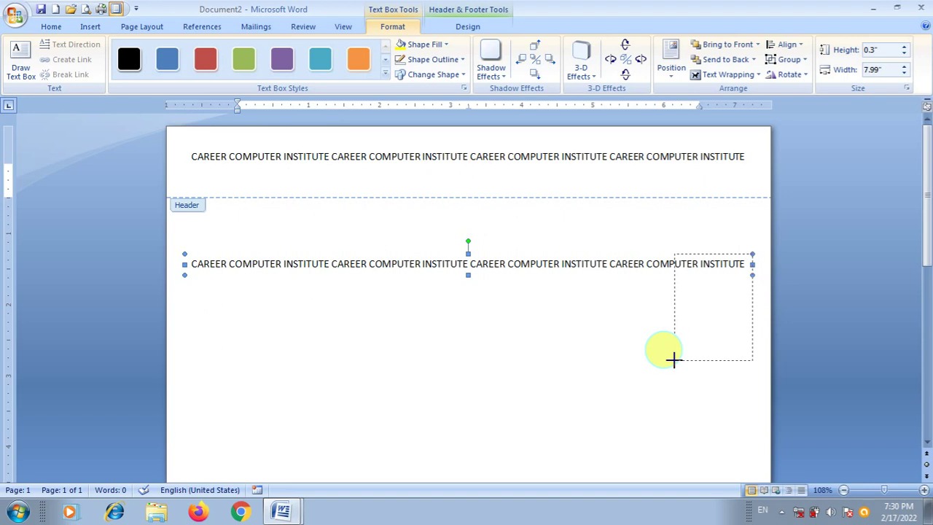
drag(631, 359, 660, 365)
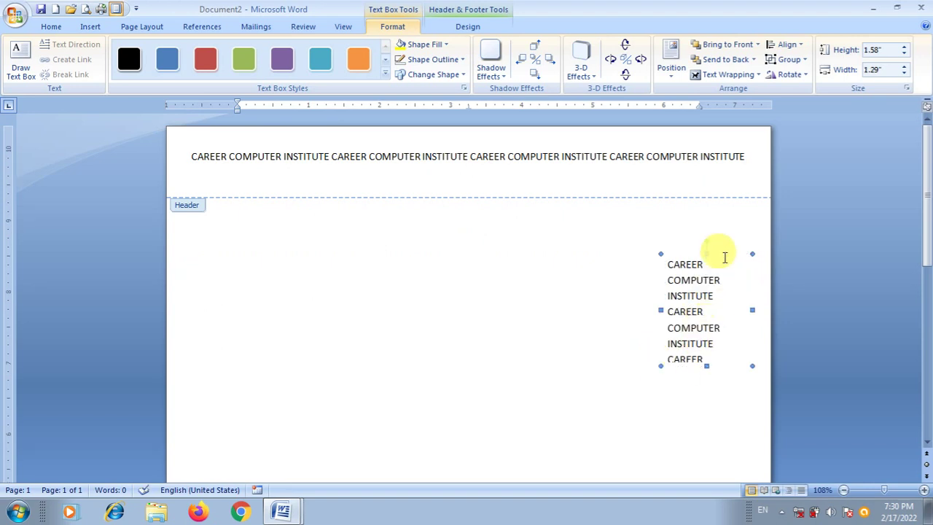
click(725, 257)
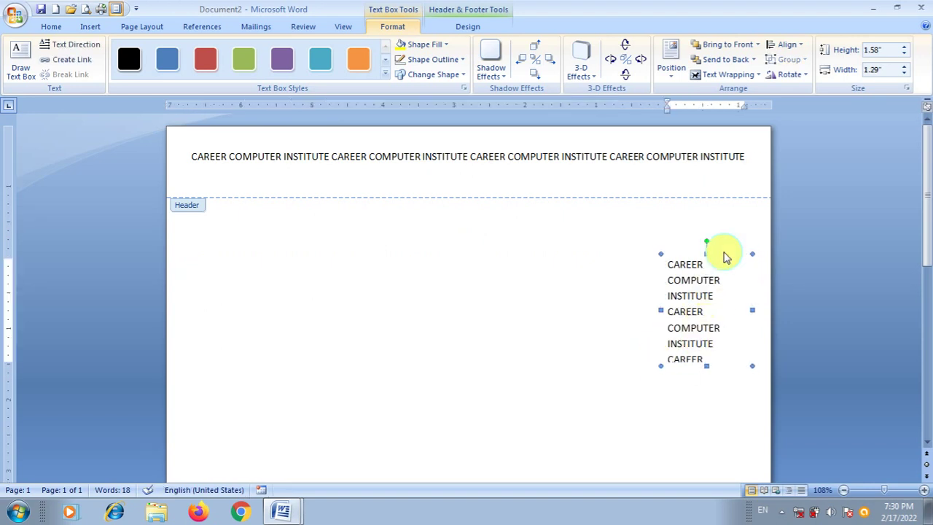
click(729, 248)
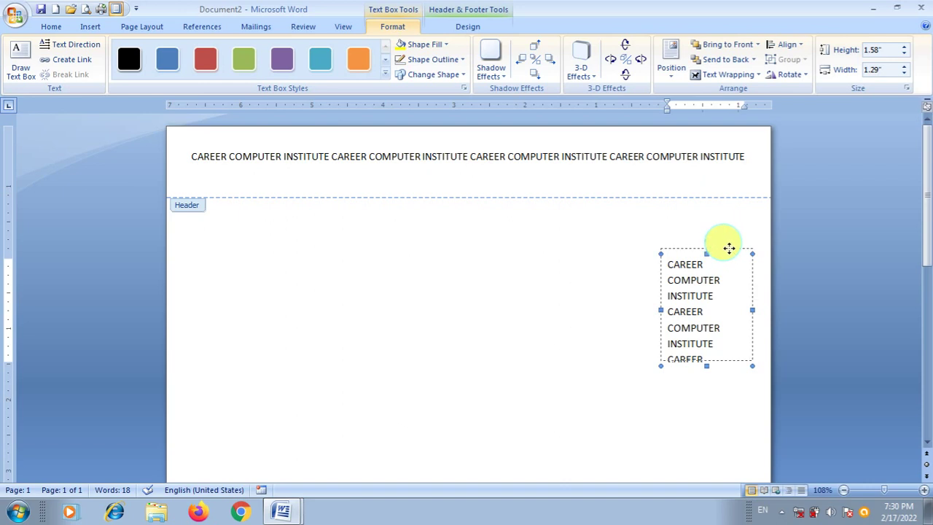
drag(729, 247, 735, 167)
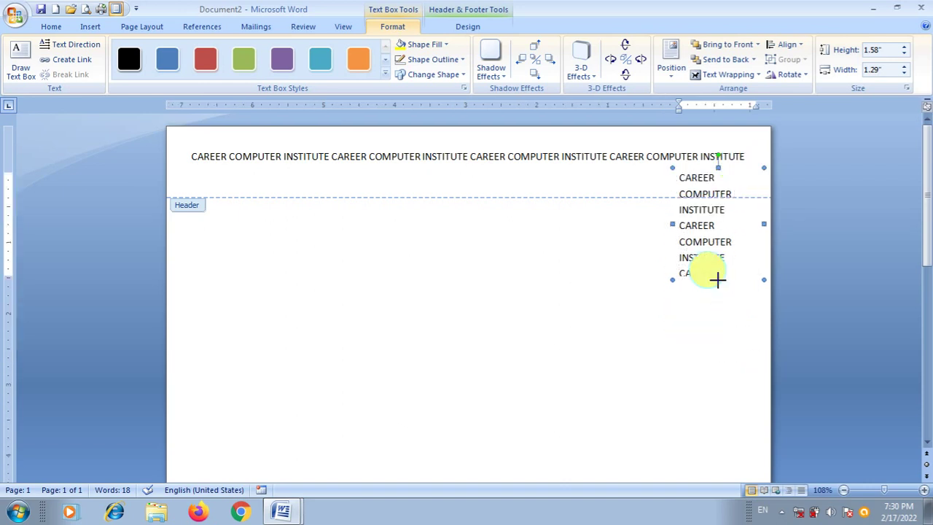
drag(717, 279, 718, 500)
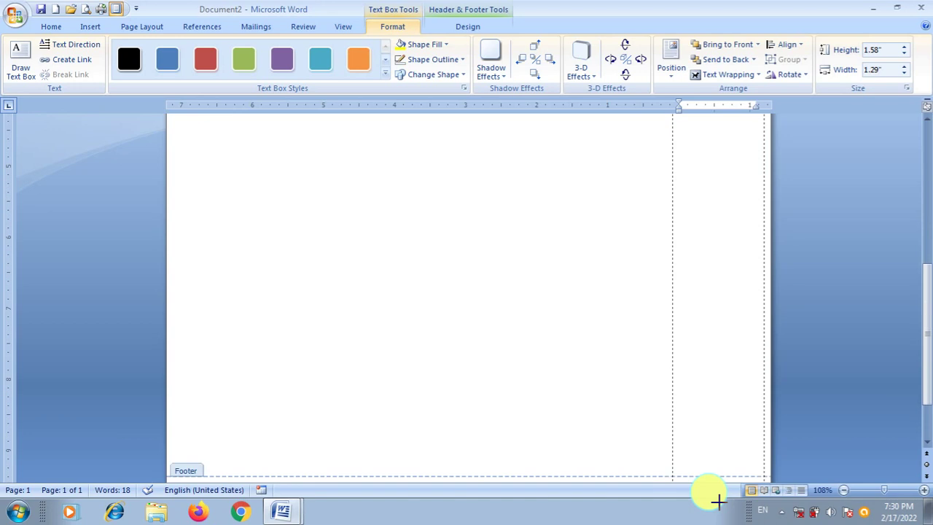
Stretch the narrow column down the right page edge toward the footer, 9.89 inches tall
drag(718, 500, 732, 434)
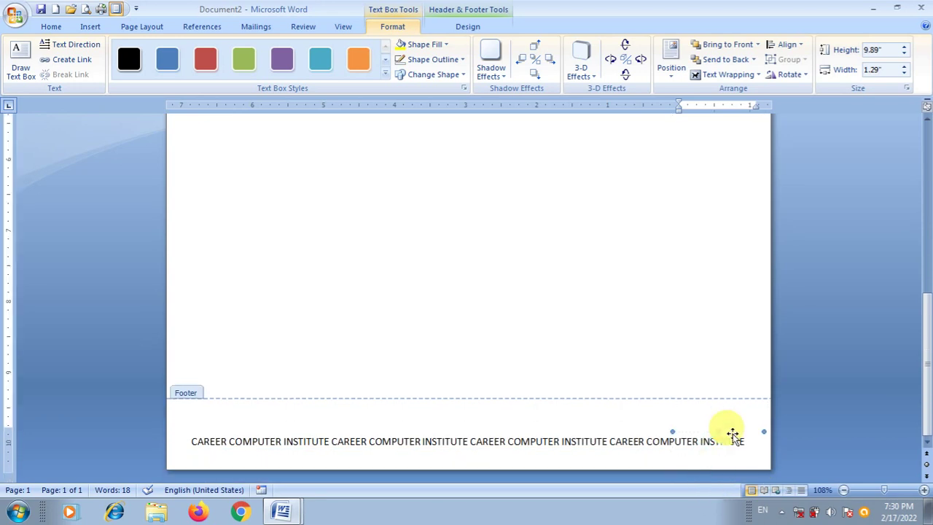
mouse_move(924, 355)
mouse_down()
mouse_move(926, 195)
mouse_move(926, 229)
mouse_move(926, 208)
mouse_up()
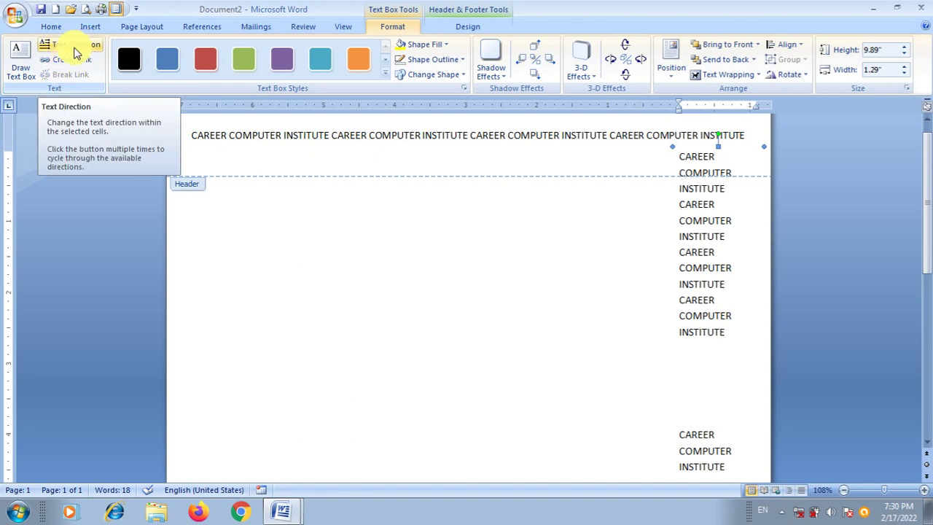
Rotate the right-edge box's text to run vertically and nudge it under the header line's end
click(76, 52)
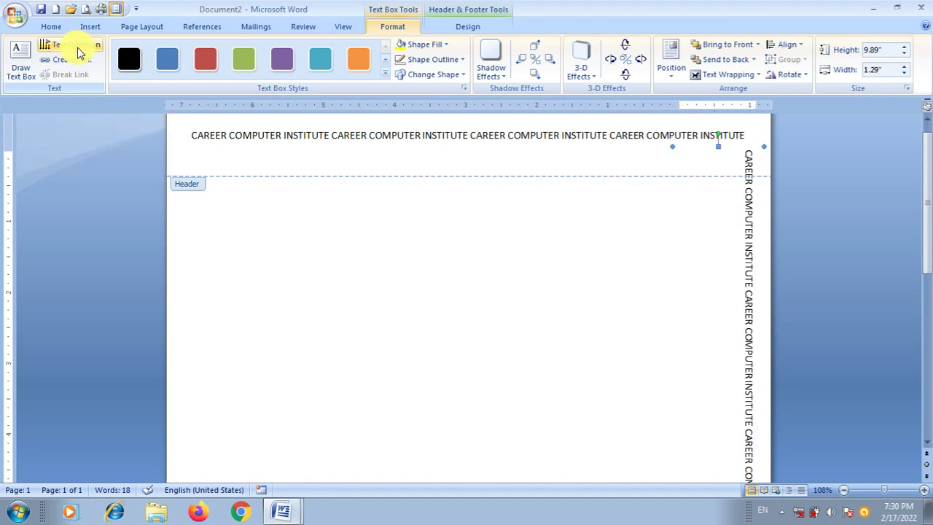
mouse_move(924, 215)
mouse_down()
mouse_move(926, 375)
mouse_move(926, 299)
mouse_up()
mouse_move(925, 266)
mouse_down()
mouse_move(926, 200)
mouse_move(926, 287)
mouse_move(924, 187)
mouse_up()
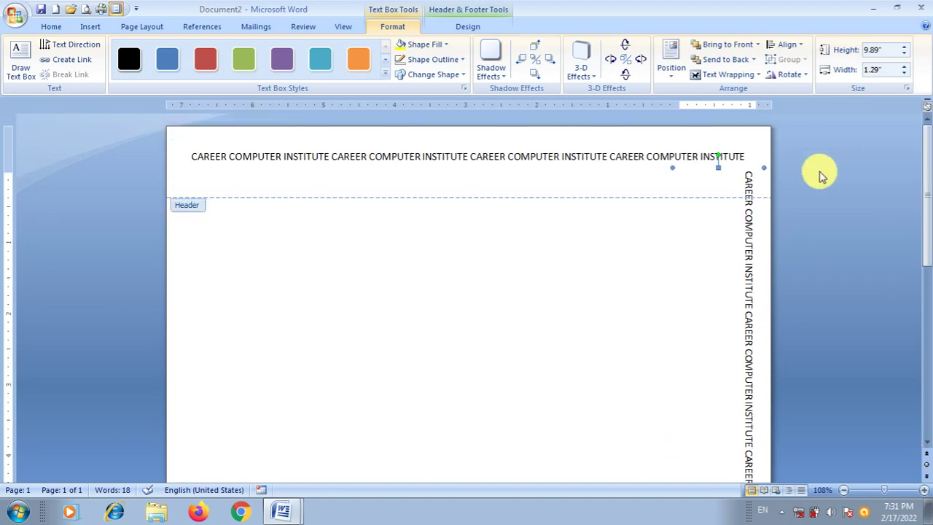
key(Up)
key(Up)
key(Up)
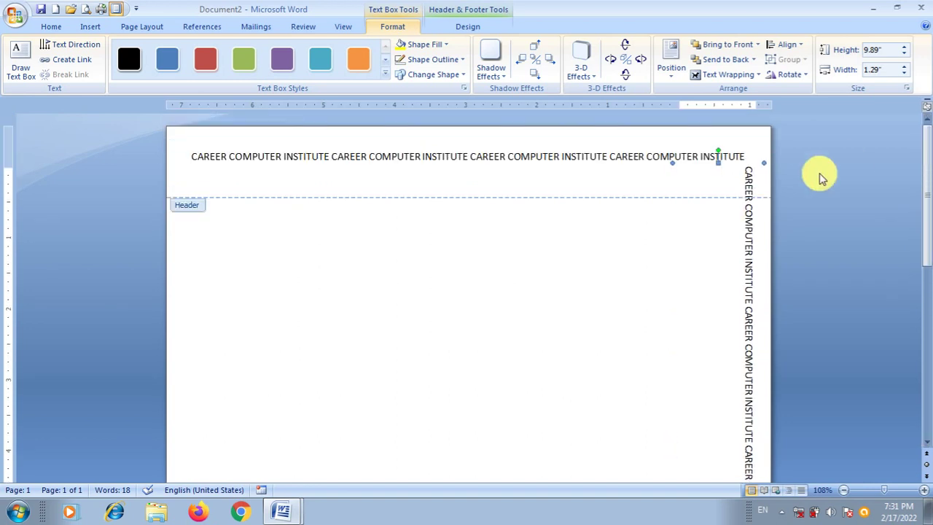
key(Left)
key(Left)
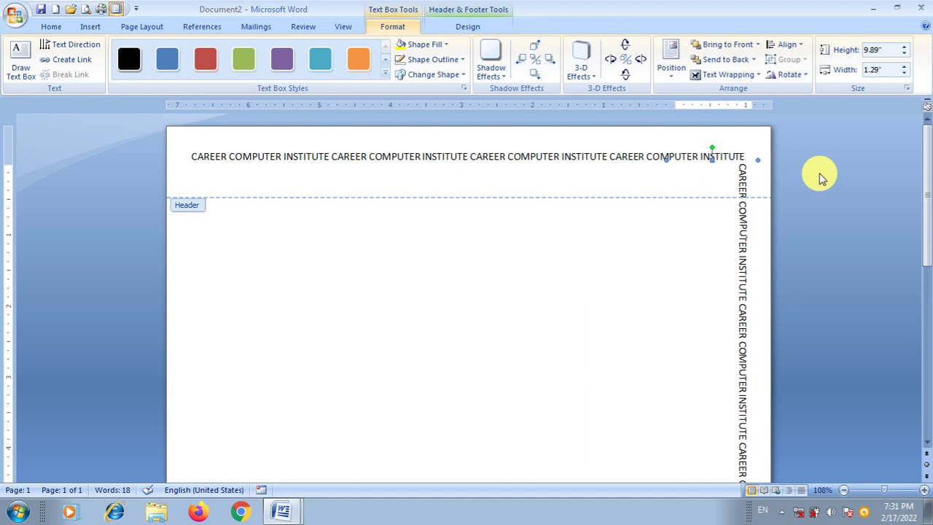
key(Left)
key(Down)
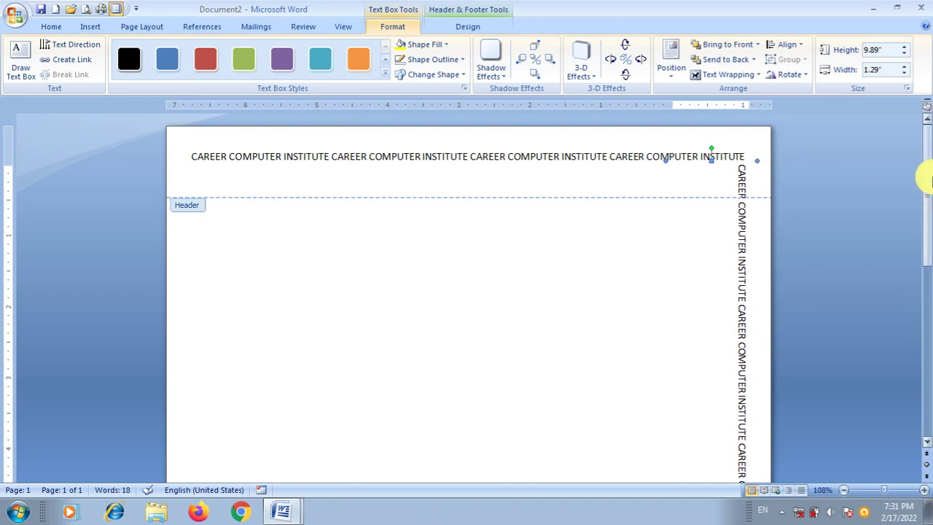
drag(925, 177, 925, 350)
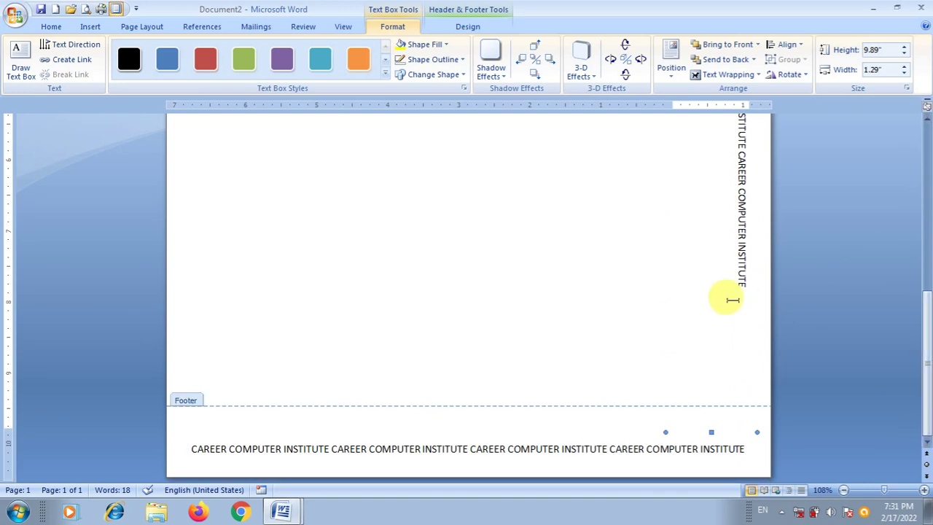
Copy one vertical CAREER COMPUTER INSTITUTE phrase and paste it at the end of the column
click(731, 291)
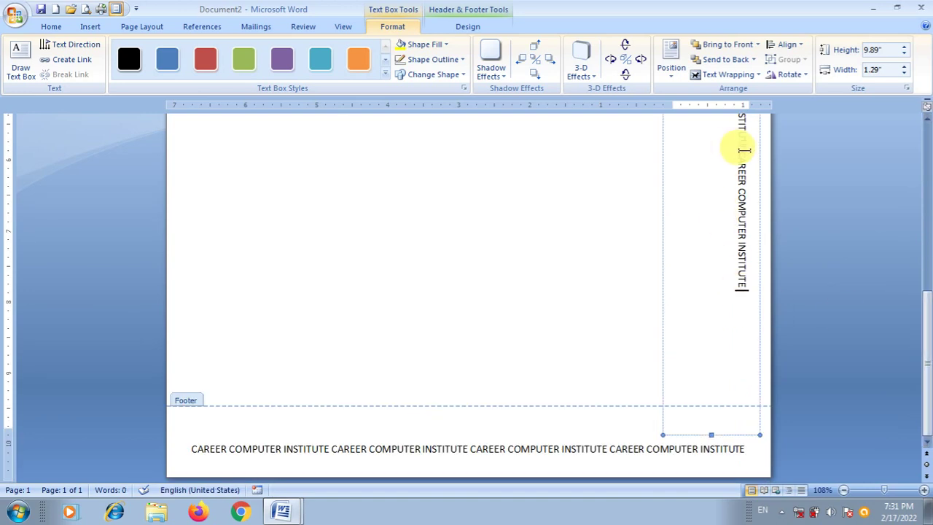
drag(742, 151, 742, 254)
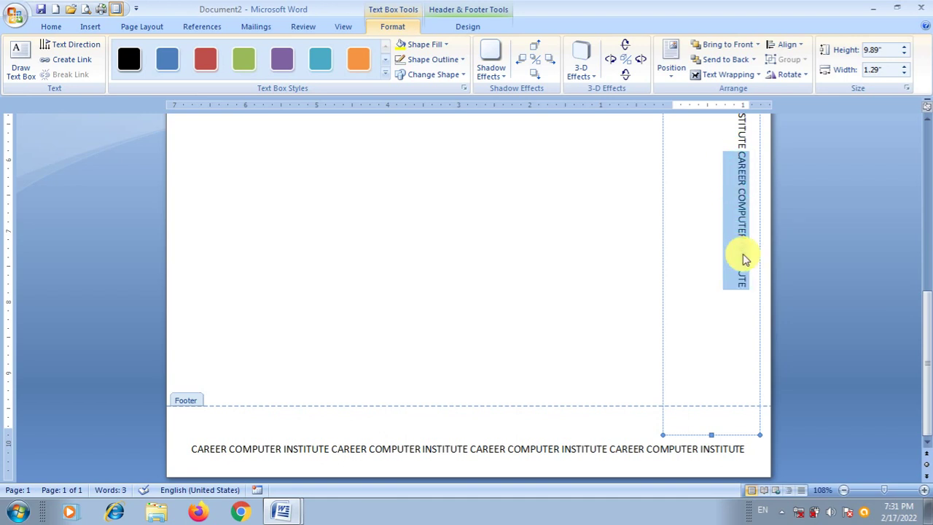
click(740, 290)
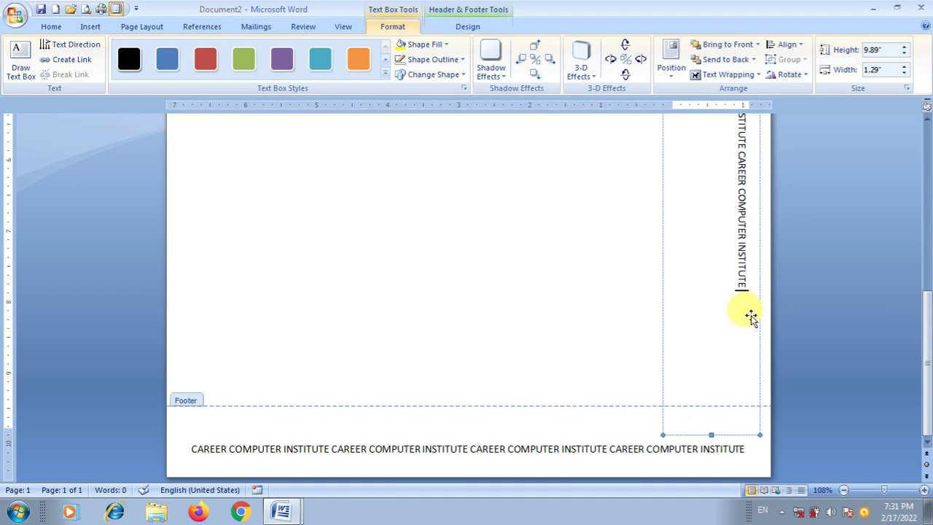
key(ctrl+v)
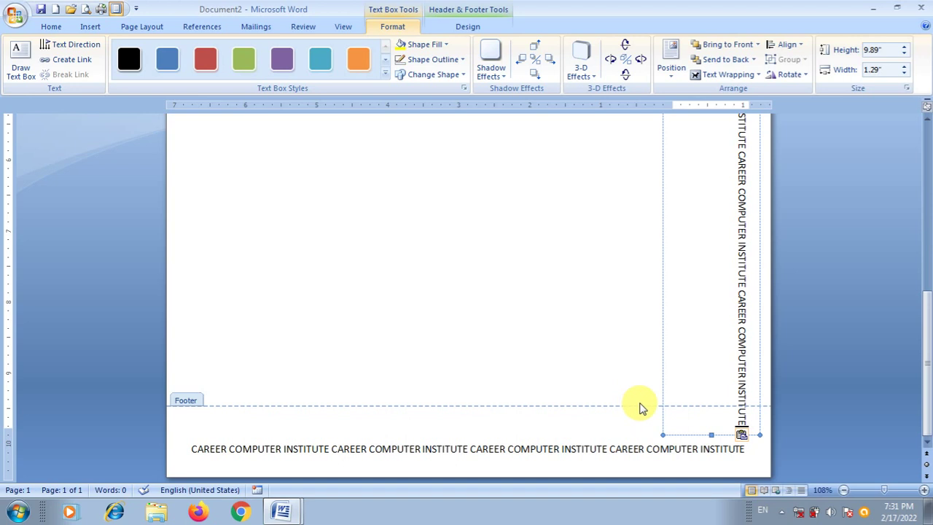
drag(924, 355, 925, 271)
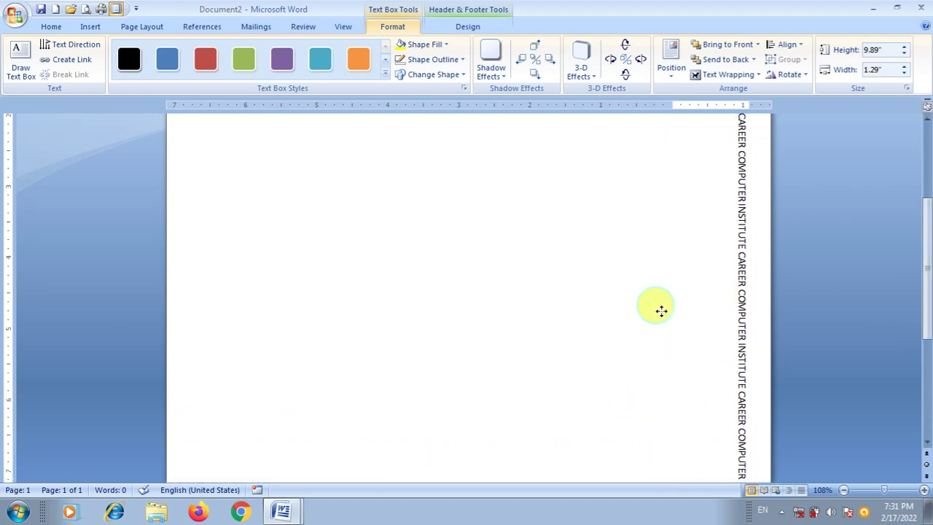
click(661, 310)
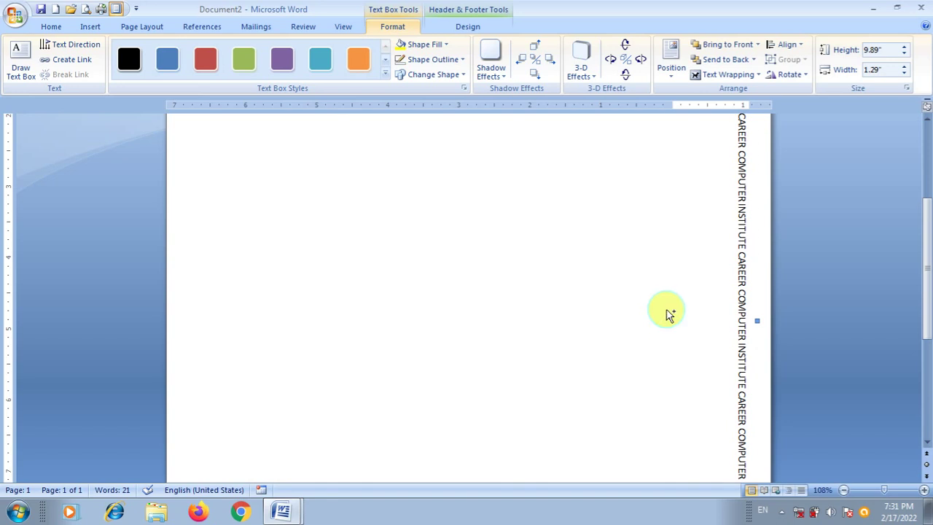
Ctrl-drag a copy of the vertical text box to the page's left edge and narrow it
drag(667, 319, 189, 303)
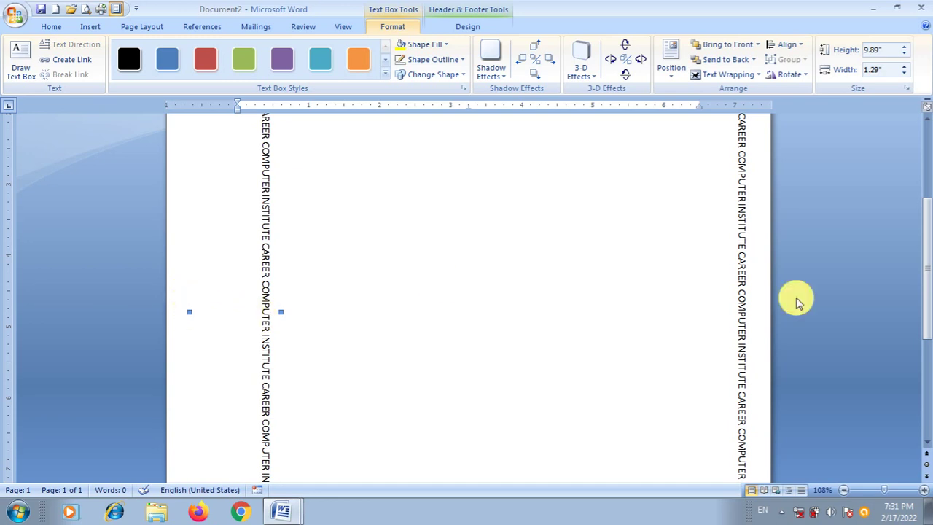
drag(926, 270, 930, 223)
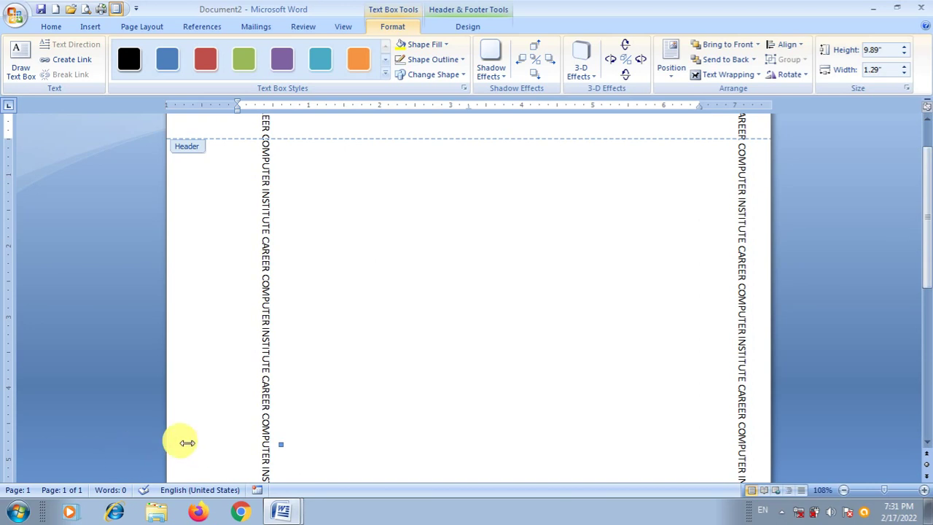
drag(188, 444, 246, 436)
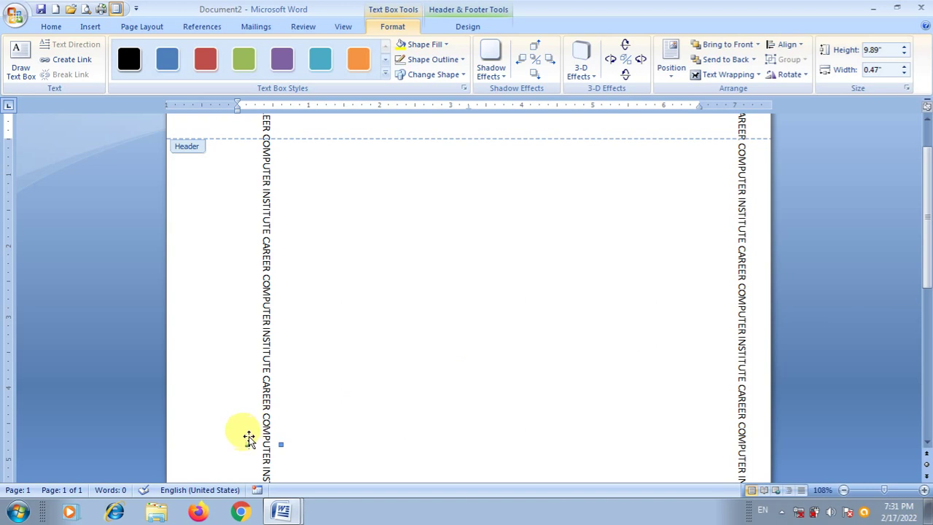
drag(246, 437, 184, 429)
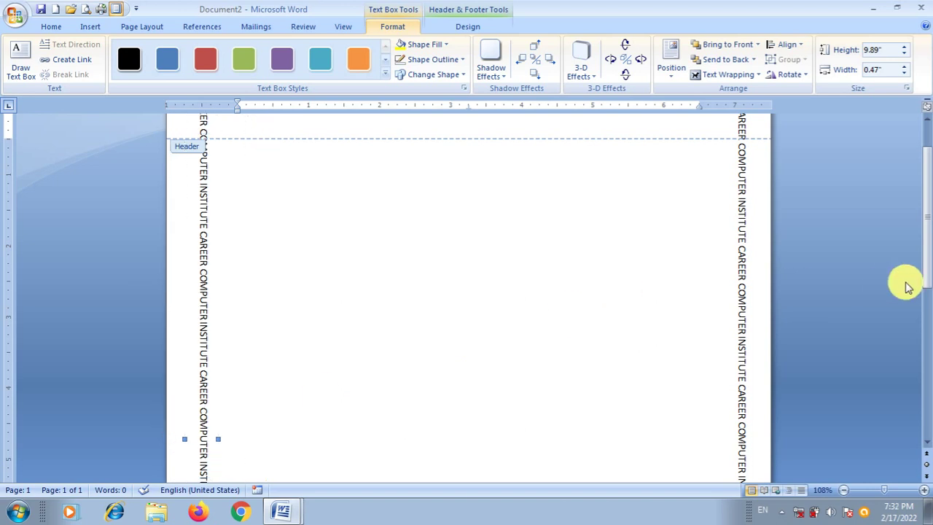
drag(923, 261, 923, 211)
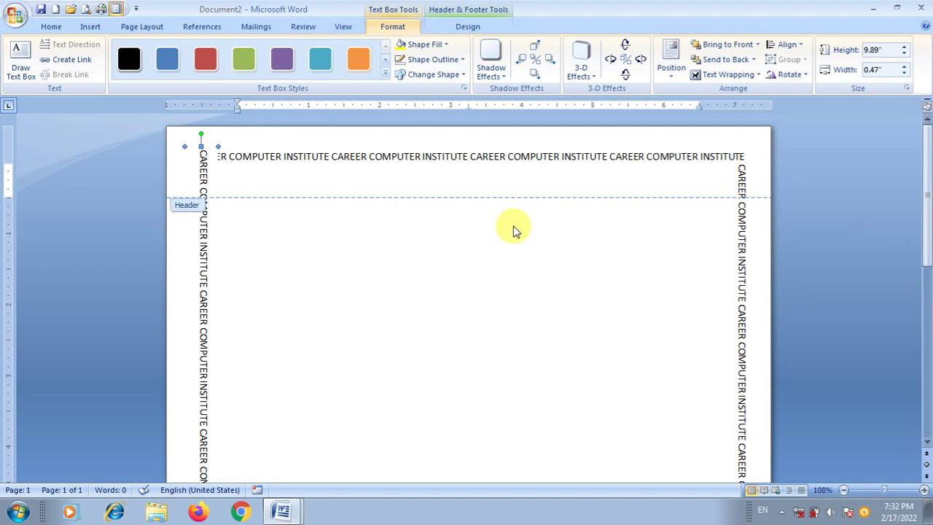
Nudge the left column down and left with arrow keys until it sits under the header text
key(Down)
key(Down)
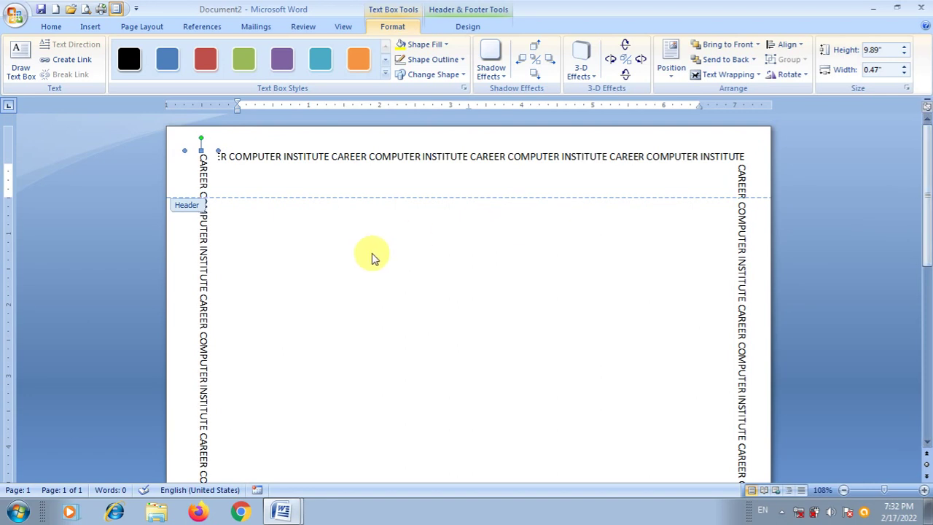
key(Down)
key(Down)
key(Left)
key(Left)
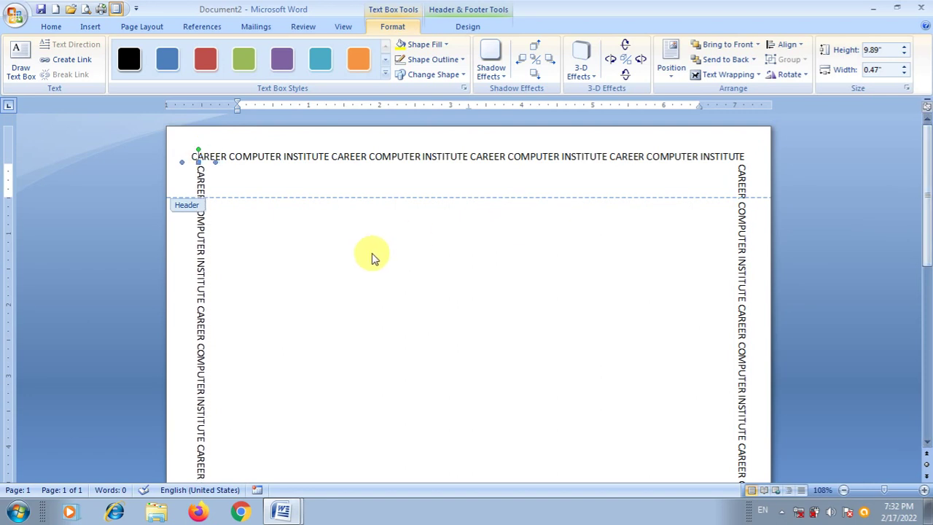
key(Left)
key(Left)
key(Left)
key(Left)
key(Right)
key(Right)
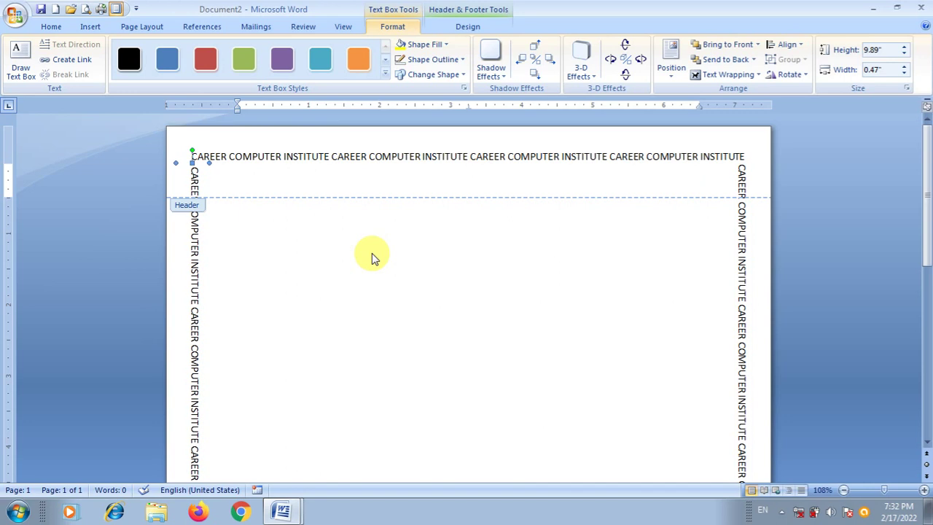
key(Right)
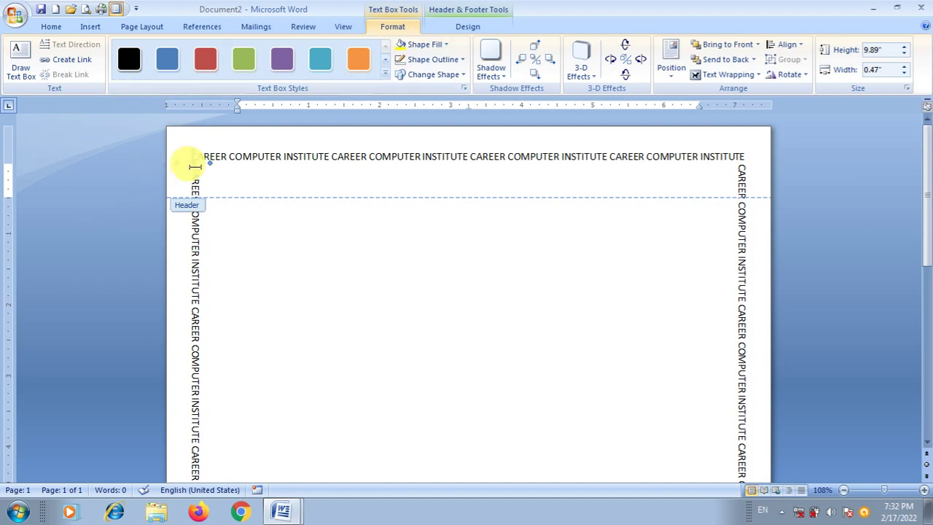
Flip the left column's text to read bottom-to-top and nudge it right to align under the header
click(194, 173)
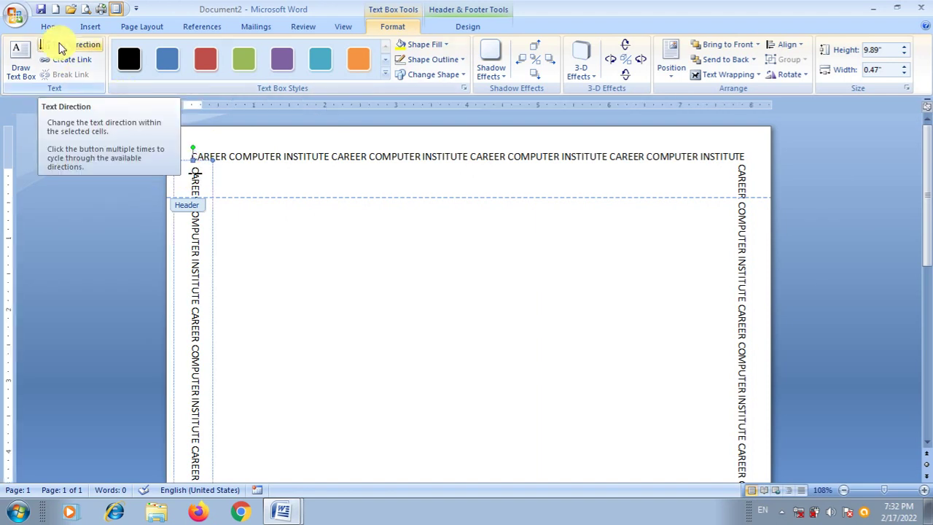
click(62, 48)
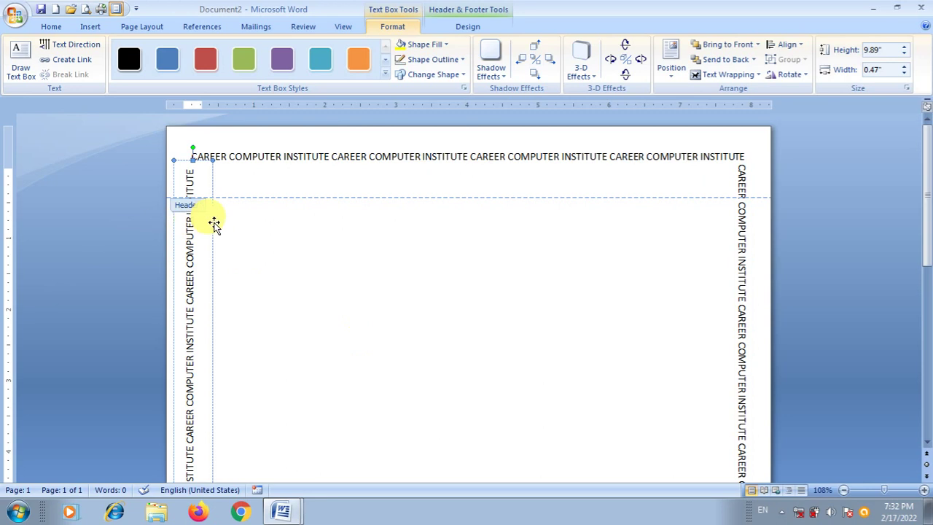
drag(213, 224, 216, 228)
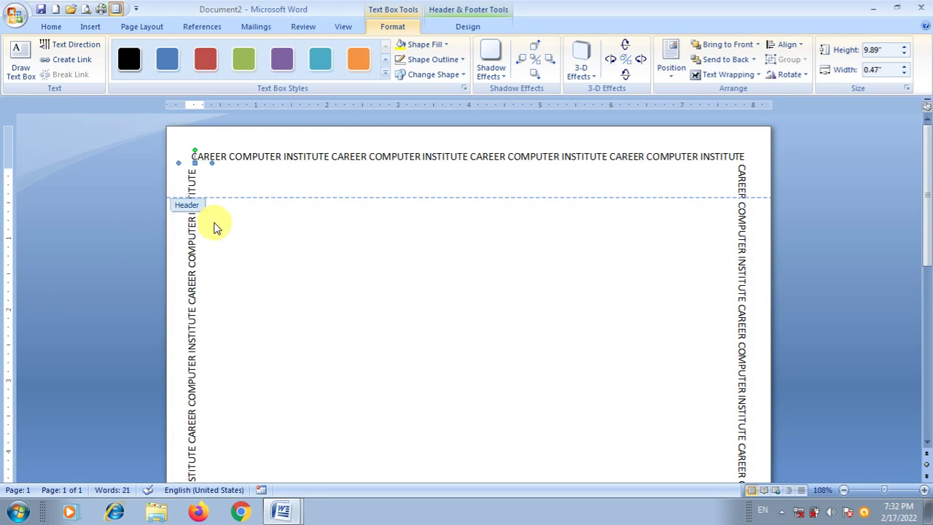
key(ctrl+Right)
key(ctrl+Right)
key(ctrl+Right)
key(ctrl+Right)
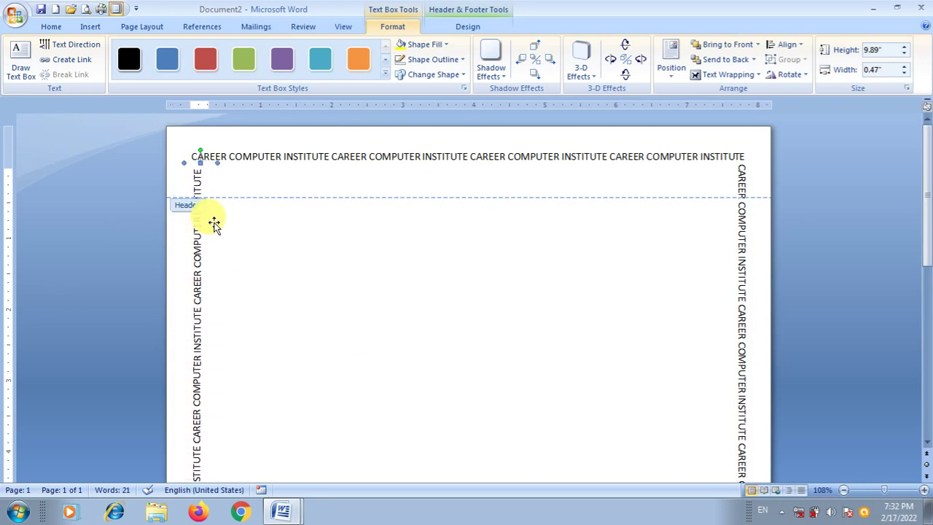
key(ctrl+Right)
key(ctrl+Left)
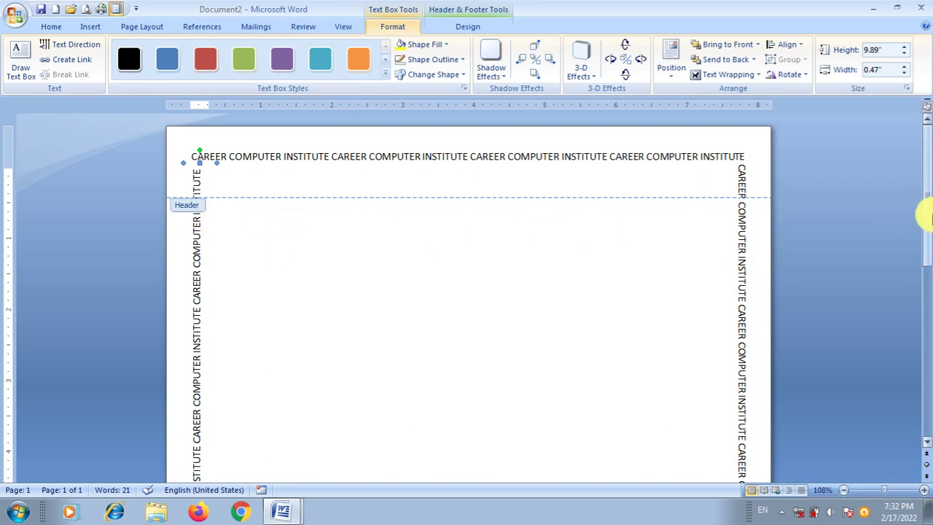
drag(926, 217, 925, 370)
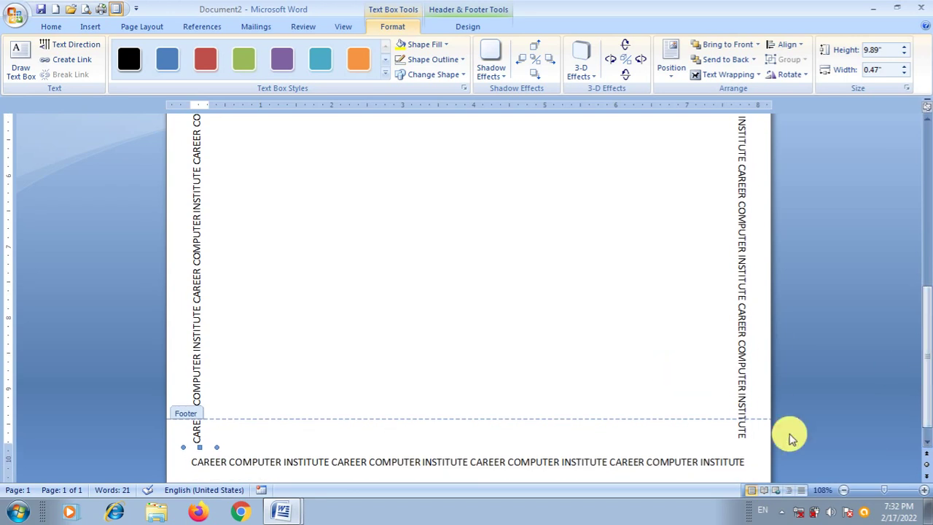
Nudge the bottom CAREER COMPUTER INSTITUTE text box two steps up and one step right
click(662, 461)
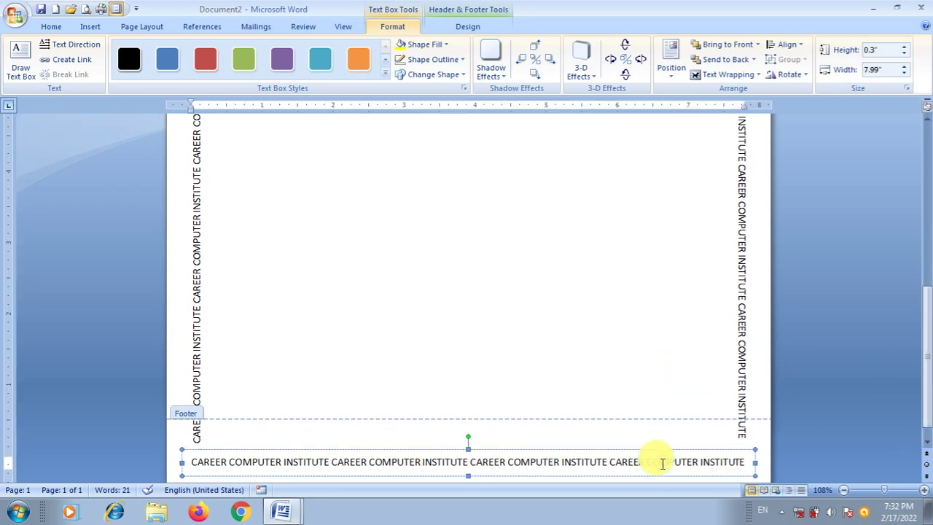
click(658, 450)
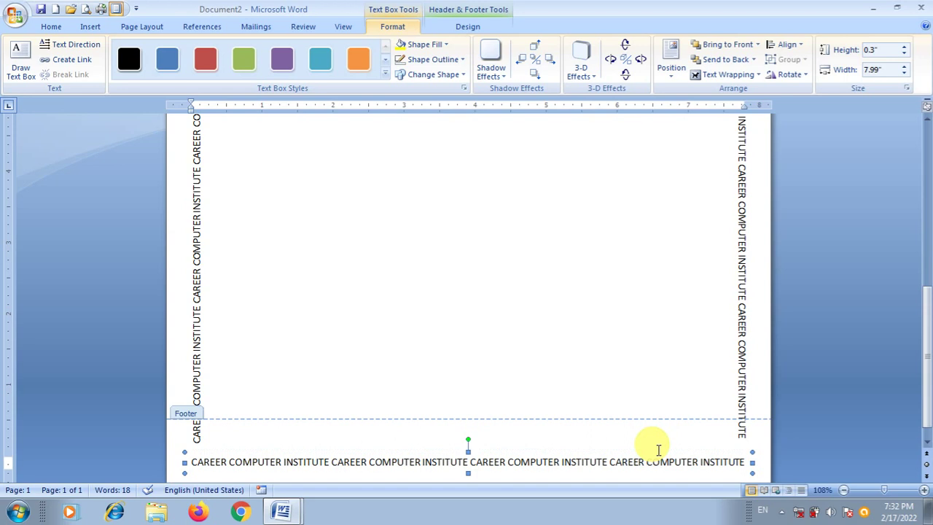
key(Up)
key(Up)
key(Up)
key(Up)
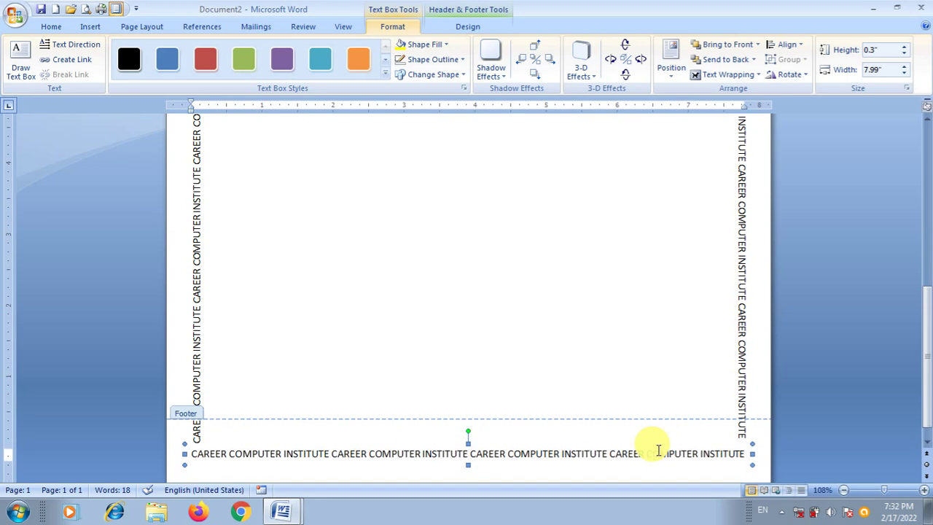
key(Up)
key(Up)
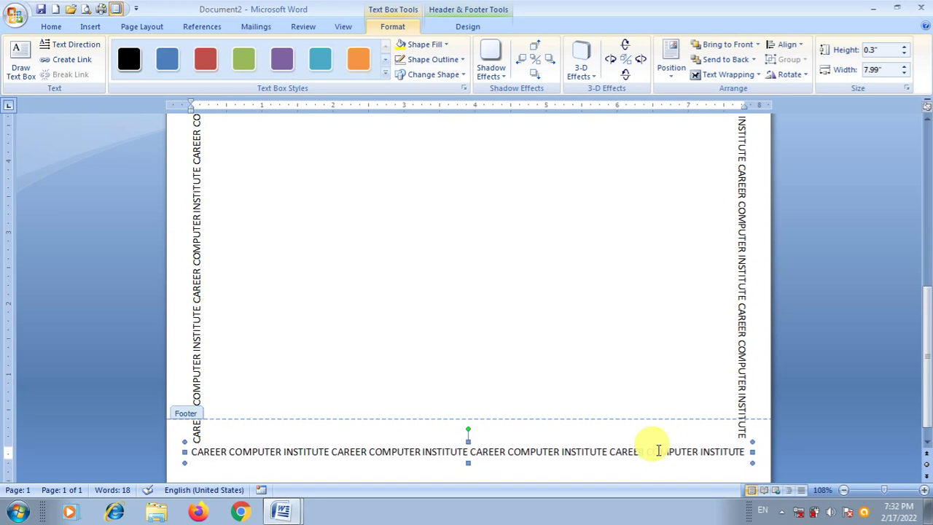
key(Right)
key(Right)
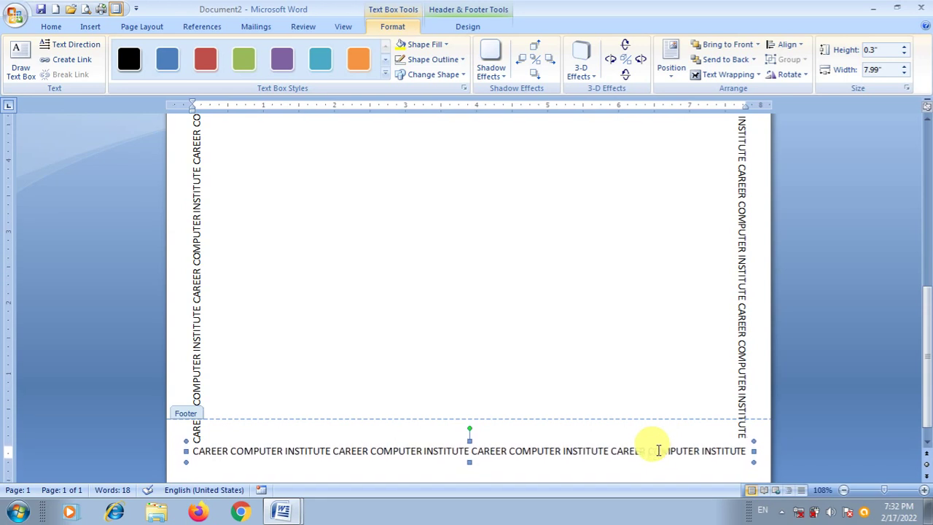
Check the right vertical text line against the footer line and return to Header & Footer design tools
click(747, 397)
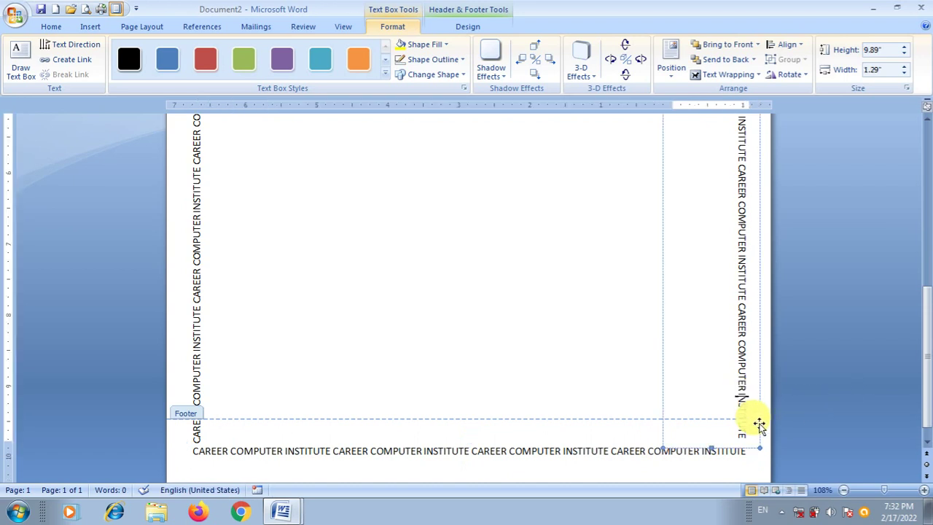
click(759, 448)
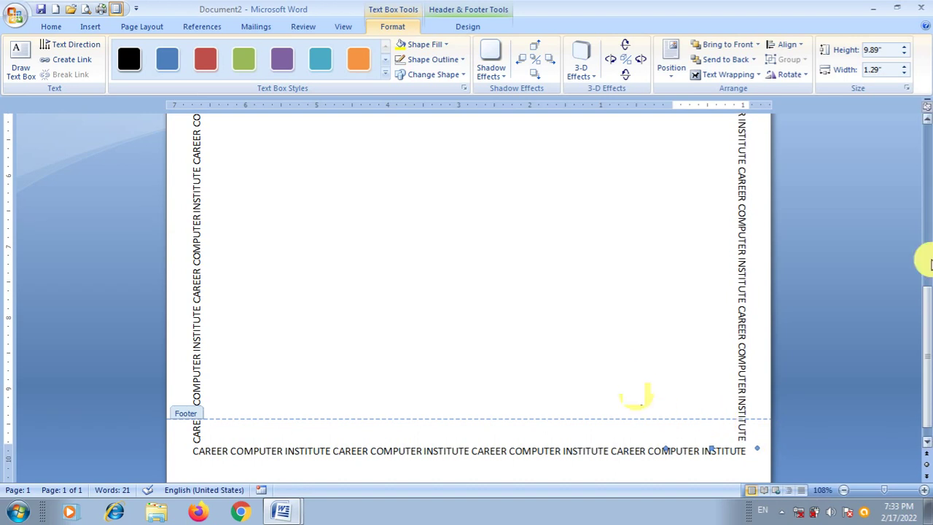
click(493, 29)
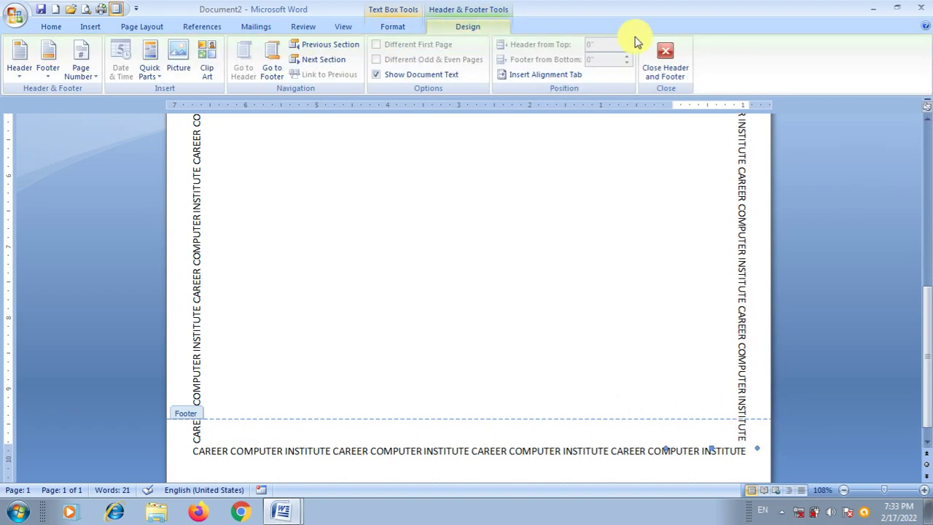
Close header and footer editing and review the faded border text on the page
click(670, 67)
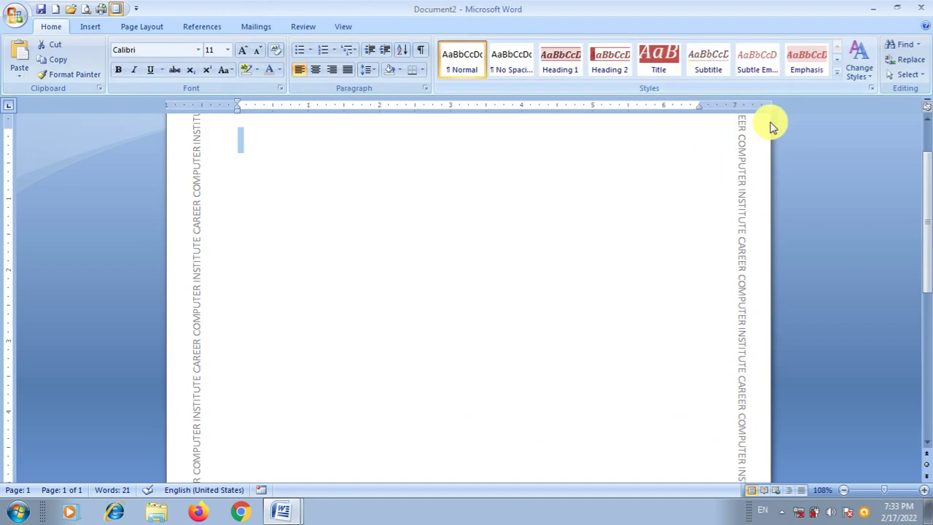
drag(922, 201, 927, 162)
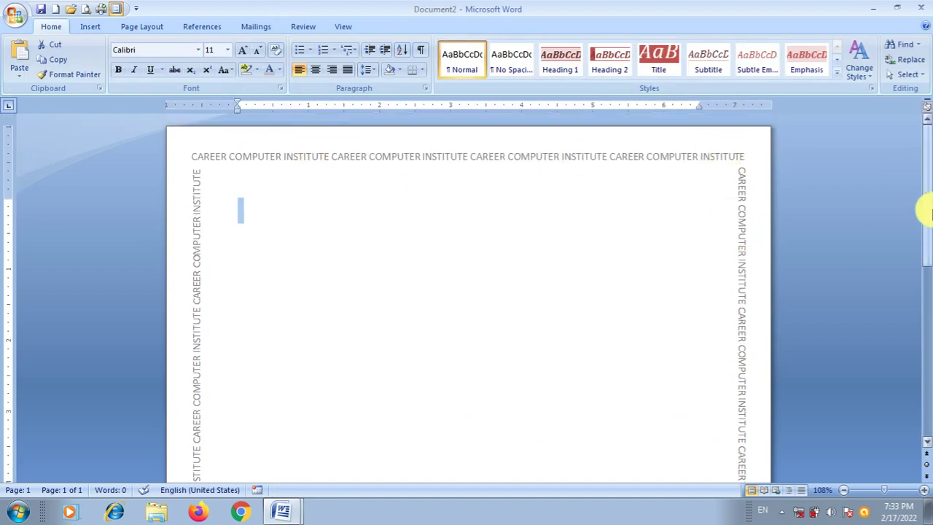
mouse_move(925, 211)
mouse_down()
mouse_move(927, 375)
mouse_move(925, 205)
mouse_up()
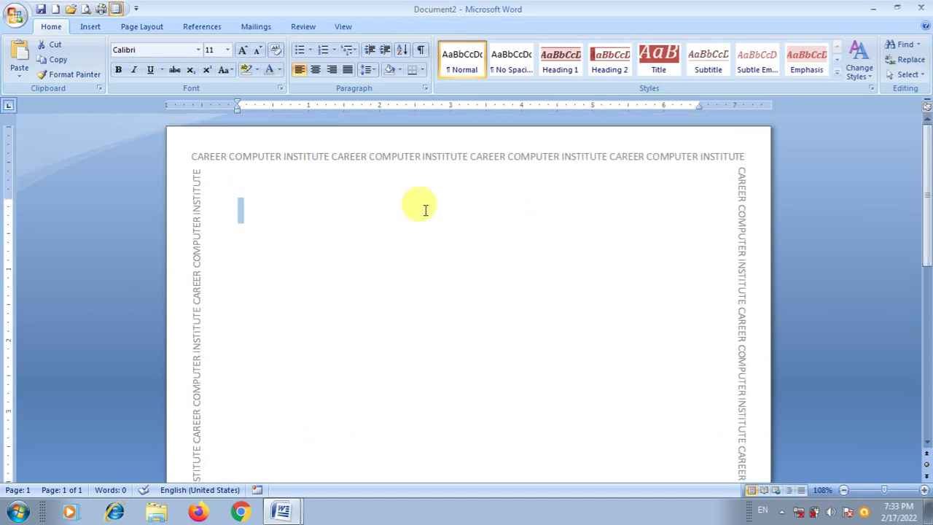
click(242, 215)
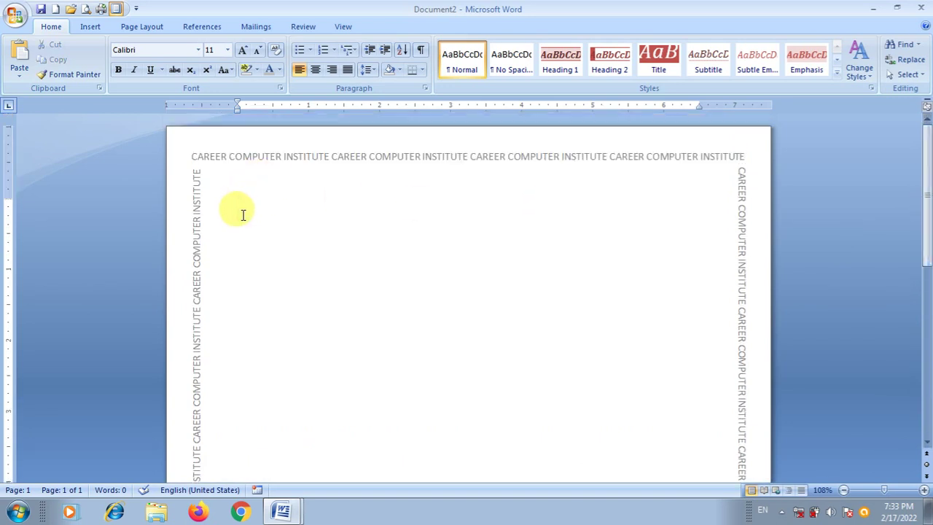
scroll(242, 214, down, 10)
Add two page breaks to confirm the border repeats, then minimise to the desktop
key(ctrl+Return)
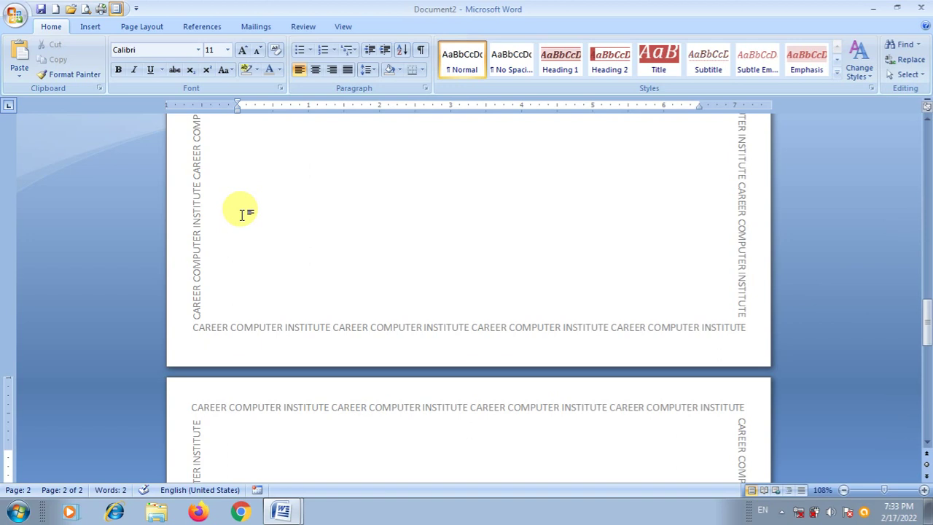
key(ctrl+Return)
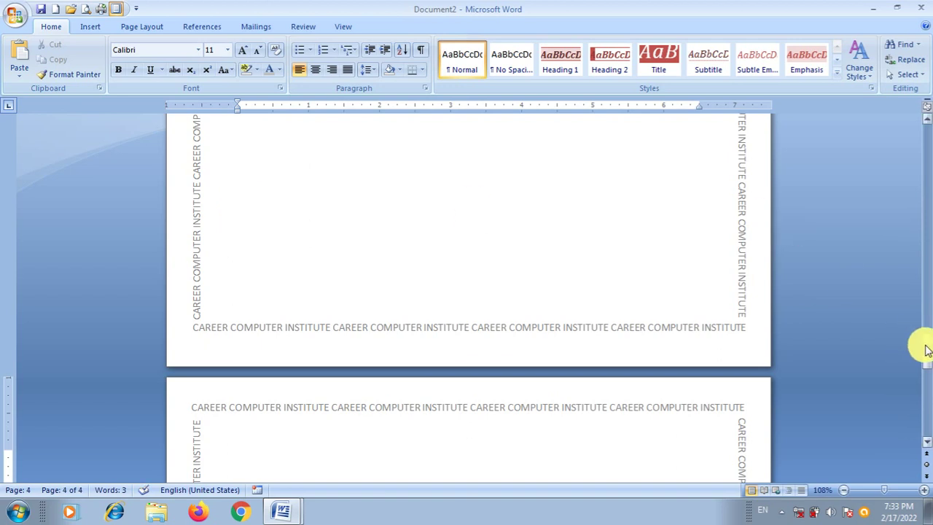
mouse_move(923, 346)
mouse_down()
mouse_move(924, 143)
mouse_move(925, 277)
mouse_up()
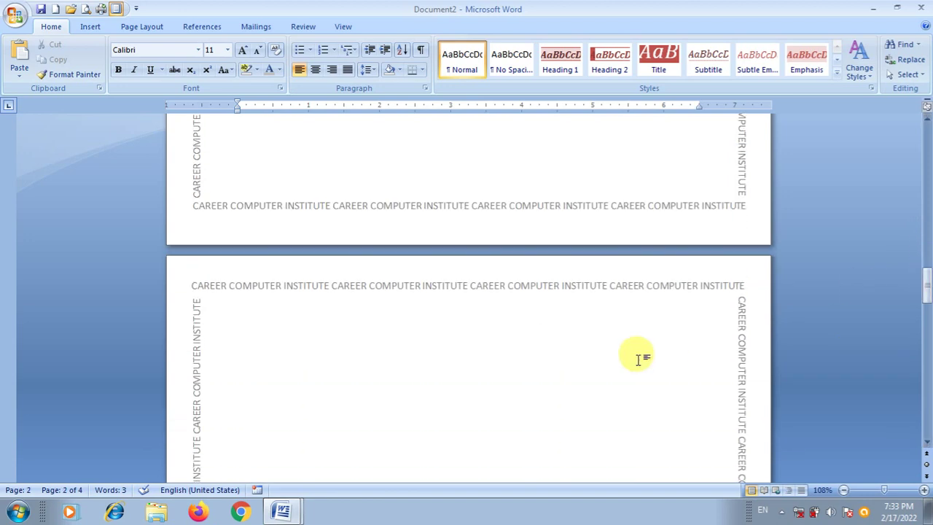
key(super+d)
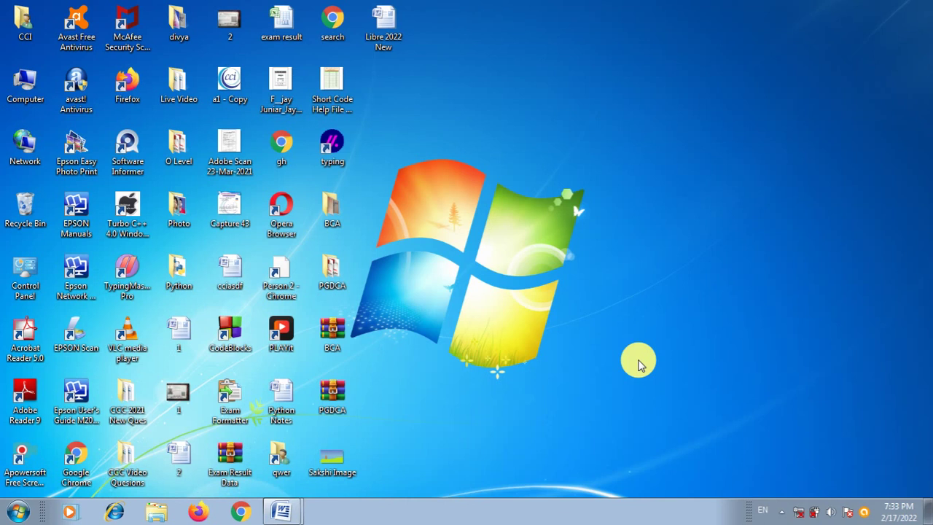